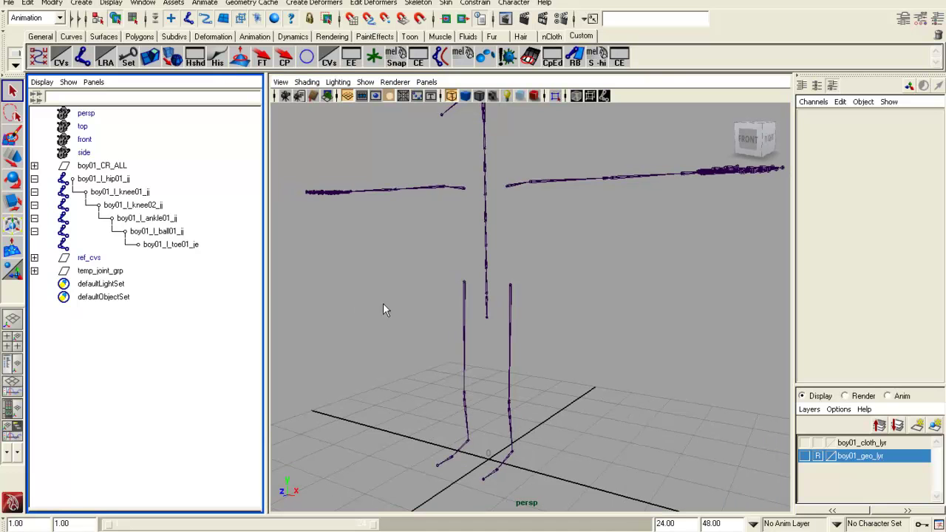
Step: Hide the temp_joint_grp group so that only the left leg joint chain stays visible
left_click(128, 273)
left_click_drag(554, 286, 538, 367, "alt")
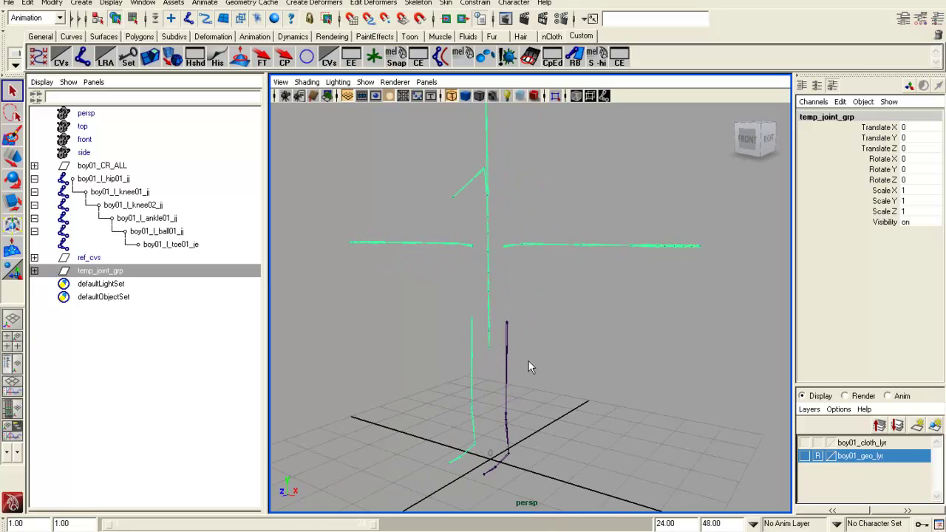
left_click(51, 323)
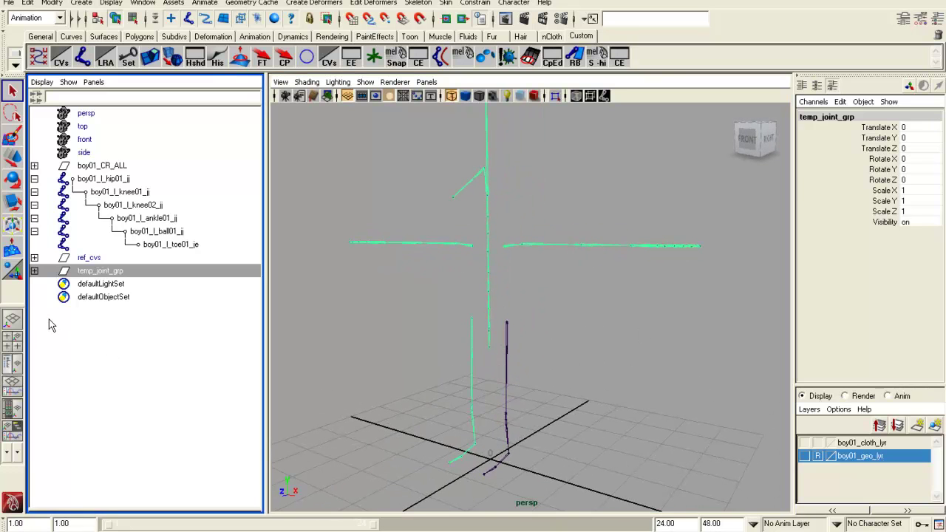
middle_click_drag(554, 414, 553, 359, "alt")
scroll(517, 376, "up", 3)
left_click_drag(524, 357, 517, 348, "alt")
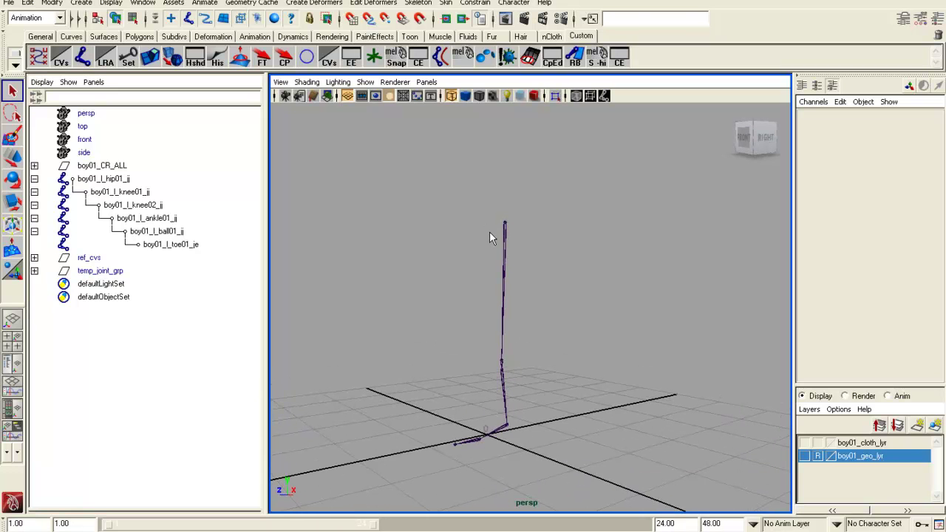
Step: Select the left leg chain by its root joint boy01_l_hip01_jj and duplicate it twice
left_click_drag(520, 245, 533, 410)
left_click_drag(591, 344, 532, 376, "alt")
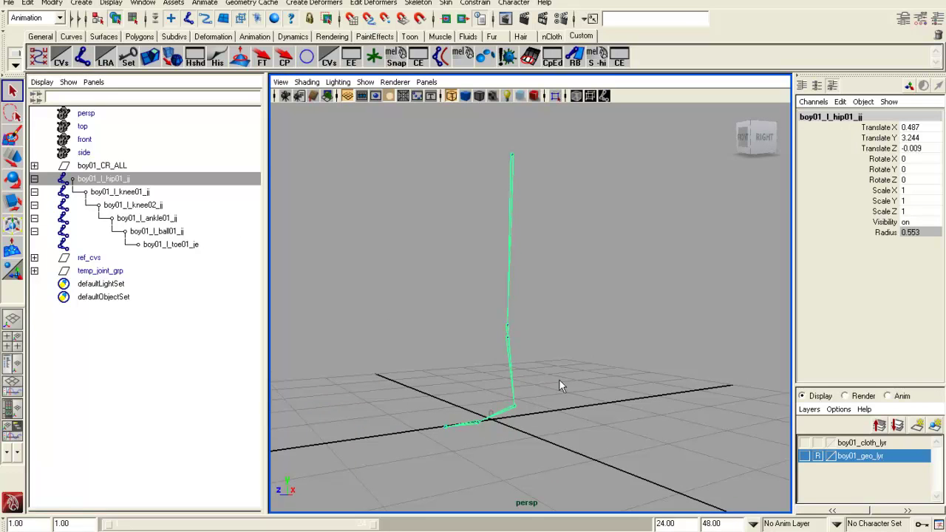
left_click_drag(559, 379, 570, 382, "alt")
left_click_drag(502, 321, 532, 319, "alt")
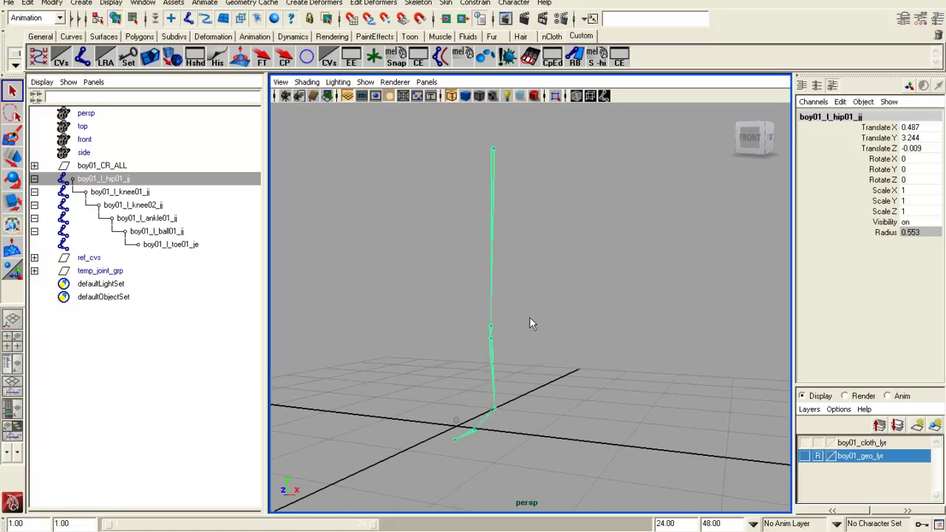
left_click_drag(440, 296, 517, 321, "alt")
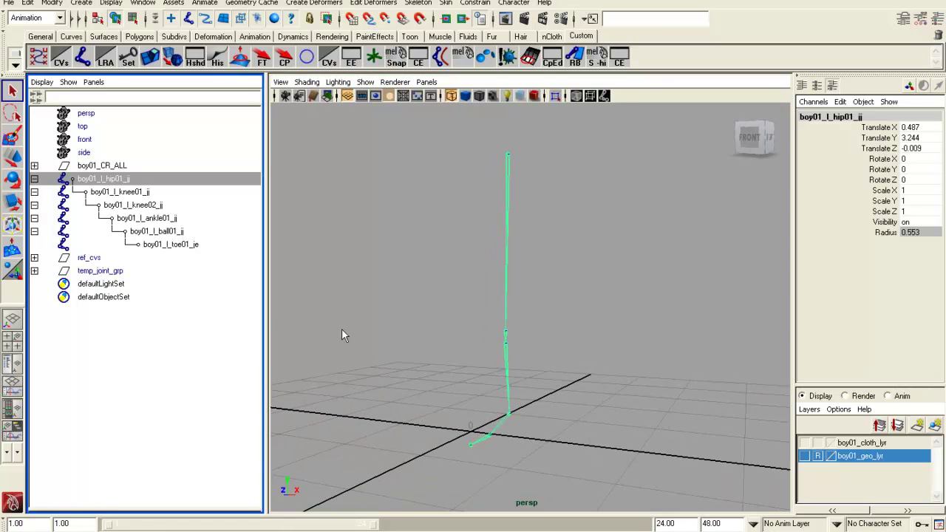
left_click_drag(448, 327, 497, 337, "alt")
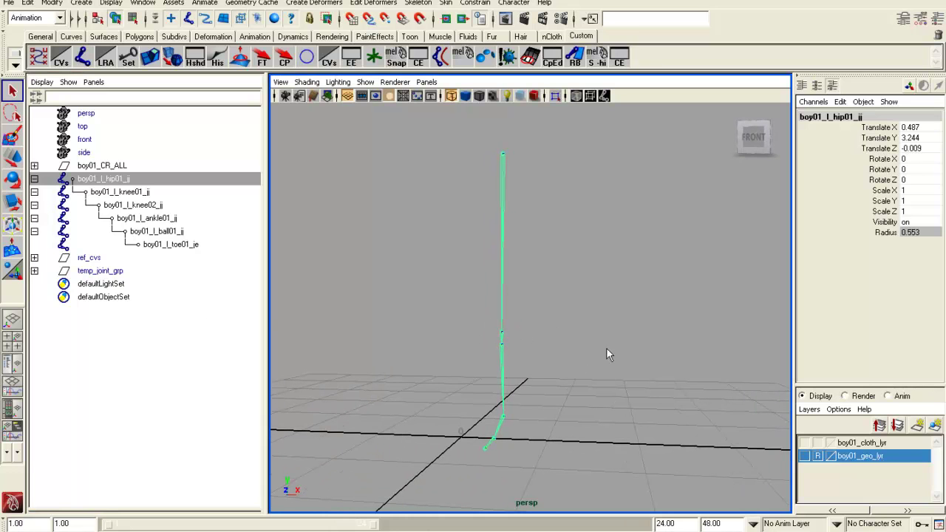
left_click_drag(589, 295, 551, 293, "alt")
left_click(42, 380)
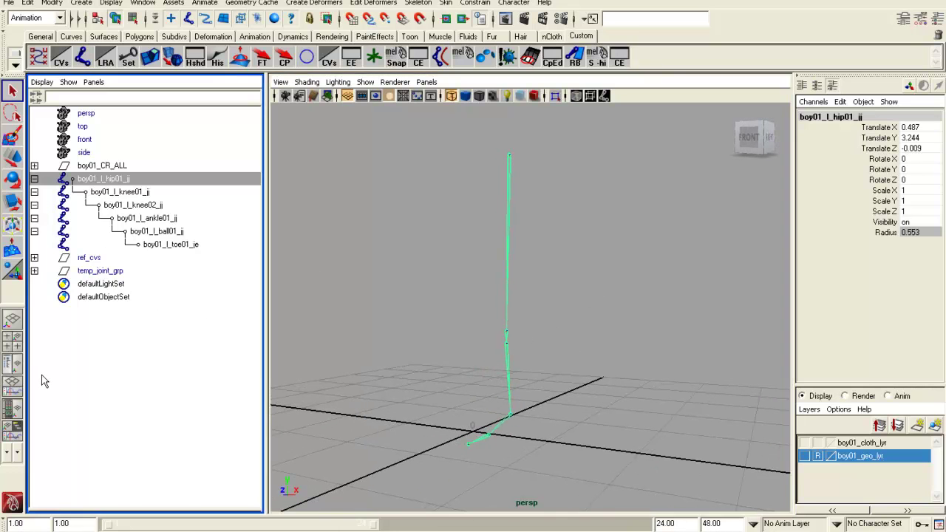
key("ctrl+d")
key("ctrl+d")
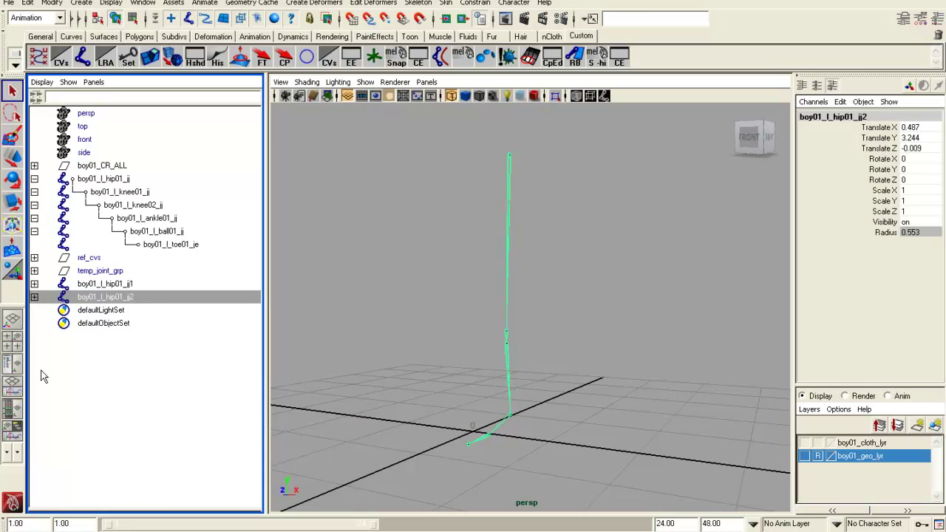
Step: Replace _jj with _FK in the joint names throughout the hierarchy of the second duplicate, boy01_l_hip01_jj2
left_click(33, 296)
double_click(121, 297)
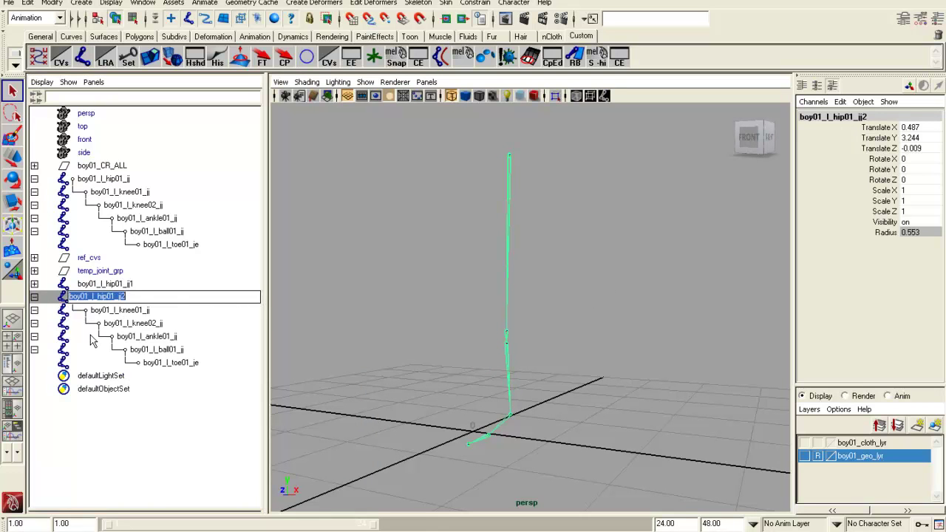
left_click(60, 300)
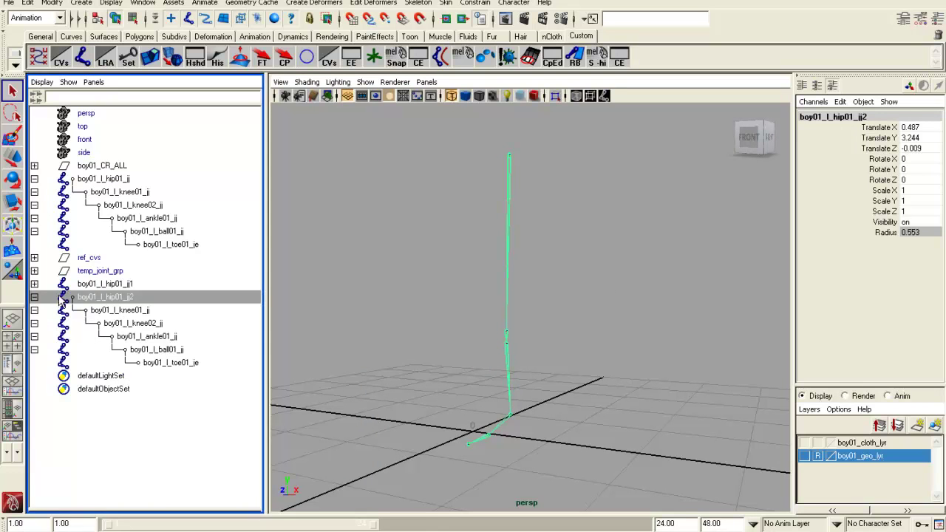
left_click(52, 3)
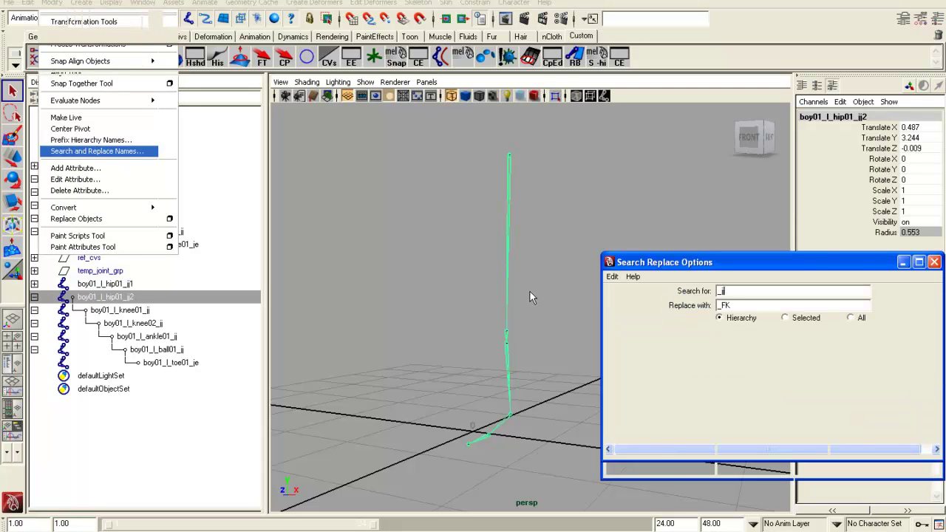
left_click(803, 450)
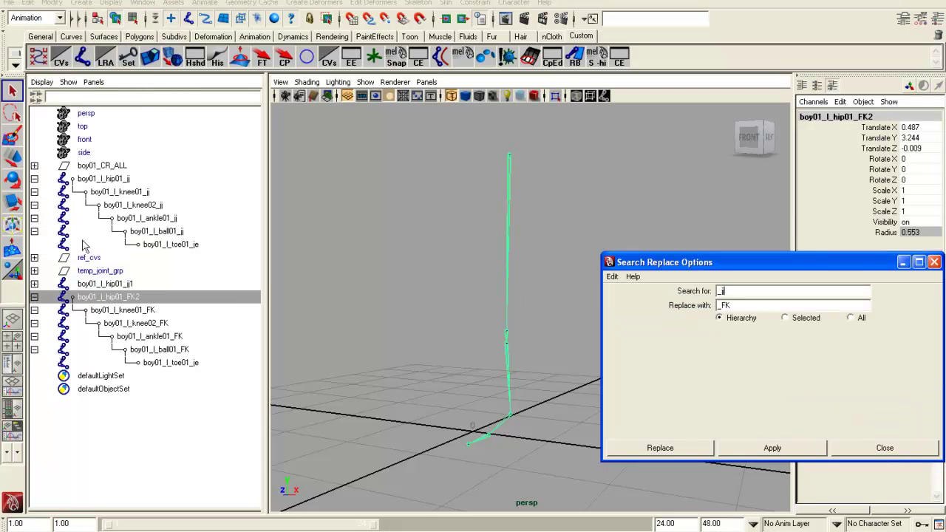
Step: Replace _jj with _IK in the joint names throughout the hierarchy of the first duplicate, boy01_l_hip01_jj1
left_click(34, 283)
left_click(113, 287)
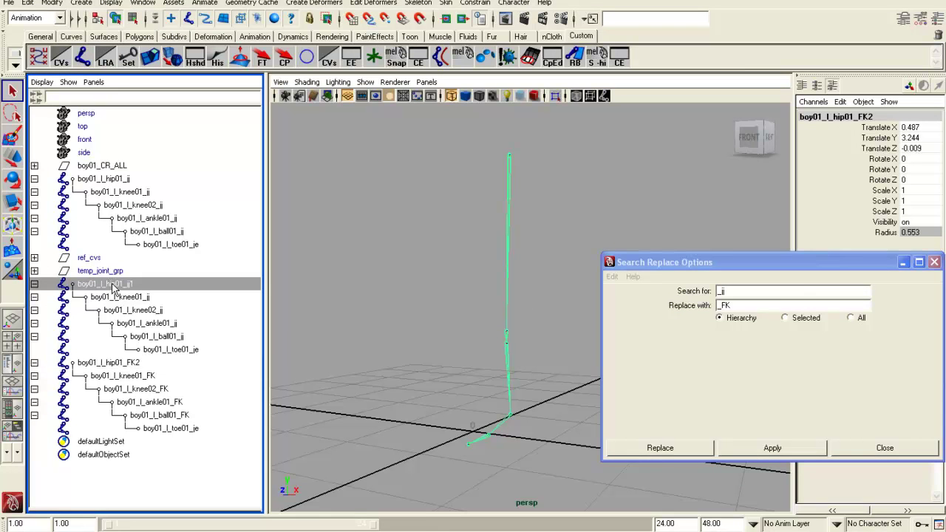
left_click(715, 310)
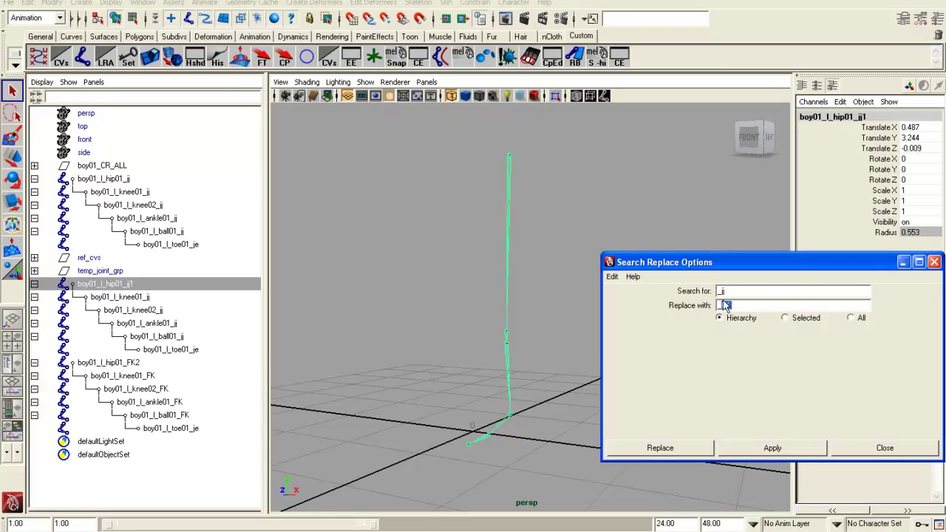
left_click(747, 453)
left_click(883, 448)
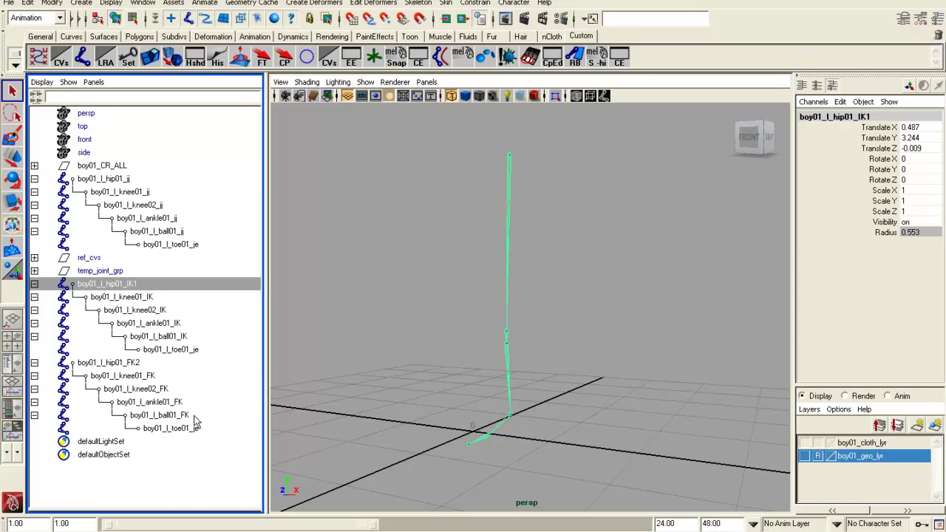
Step: Rename the end joints of the two duplicated chains boy01_l_toe01_IK and boy01_l_toe01_FK
double_click(194, 349)
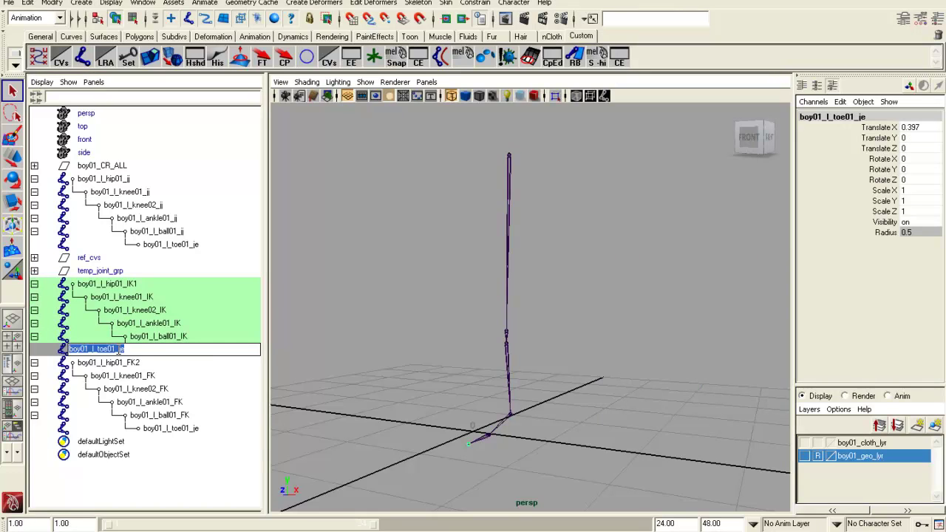
left_click_drag(116, 348, 182, 361)
key("Return")
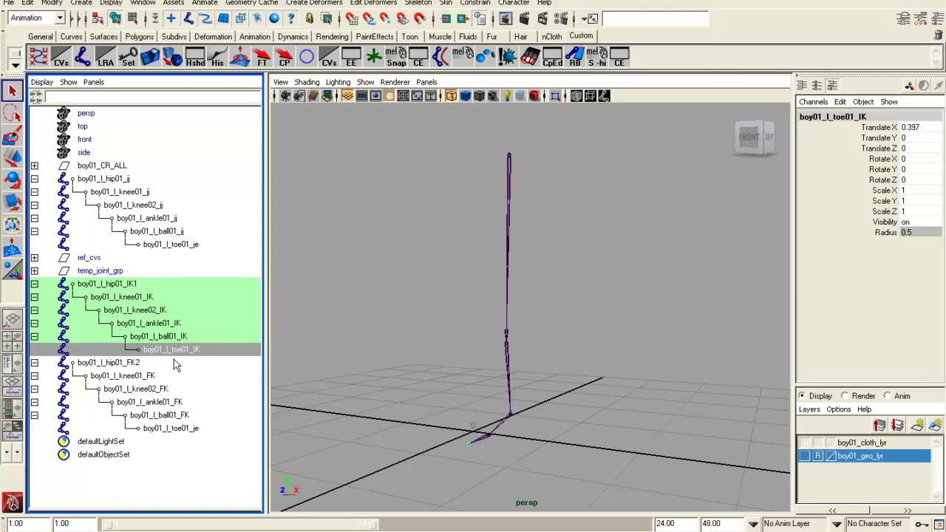
double_click(183, 430)
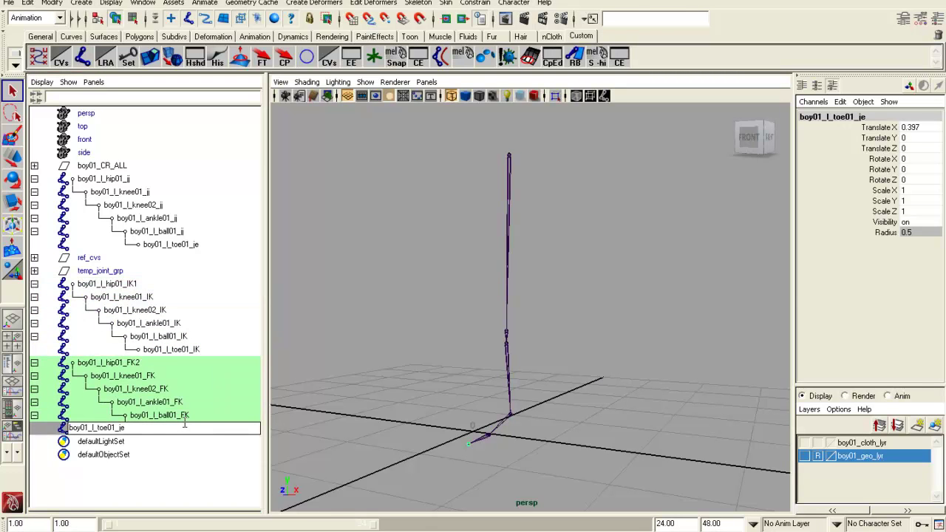
type("FK")
key("Return")
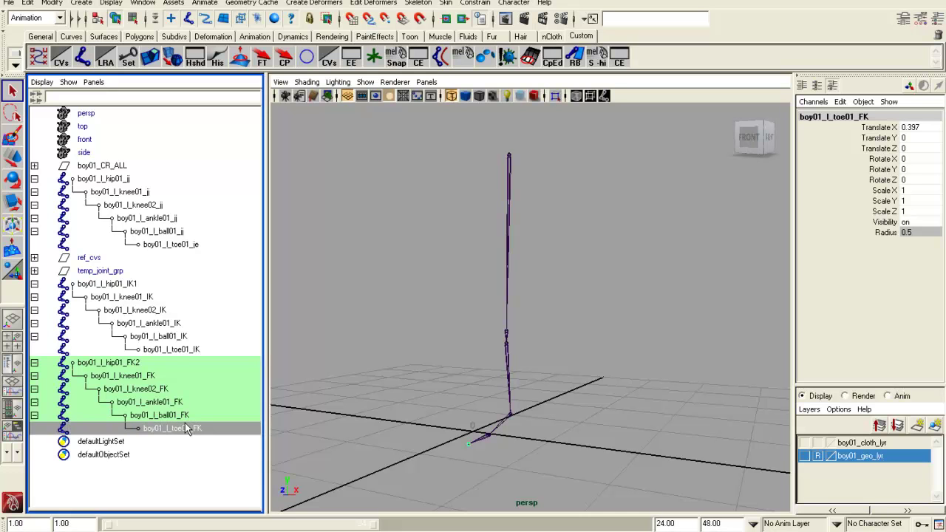
Step: Remove the trailing numbers from the duplicated root joints, naming them boy01_l_hip01_IK and boy01_l_hip01_FK
left_click_drag(489, 371, 600, 393, "alt")
left_click_drag(432, 390, 465, 400, "alt")
left_click(170, 301)
double_click(164, 285)
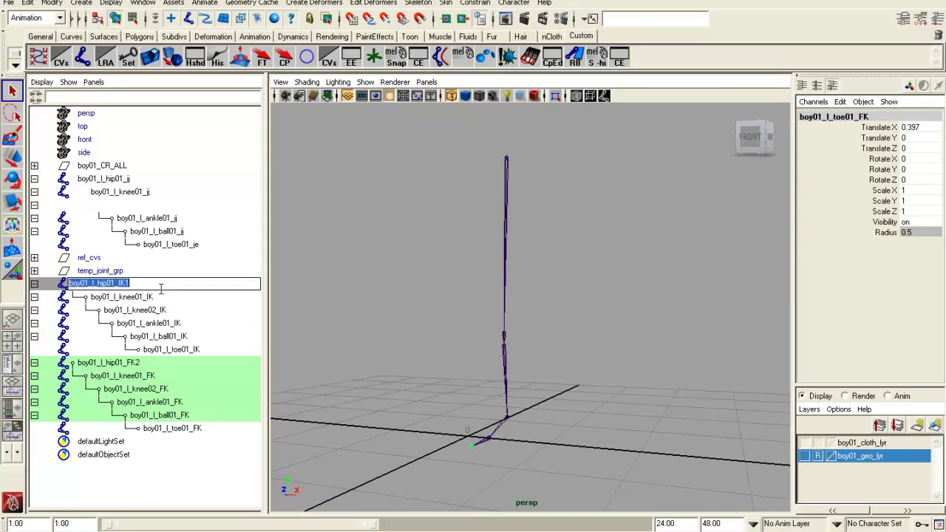
key("Return")
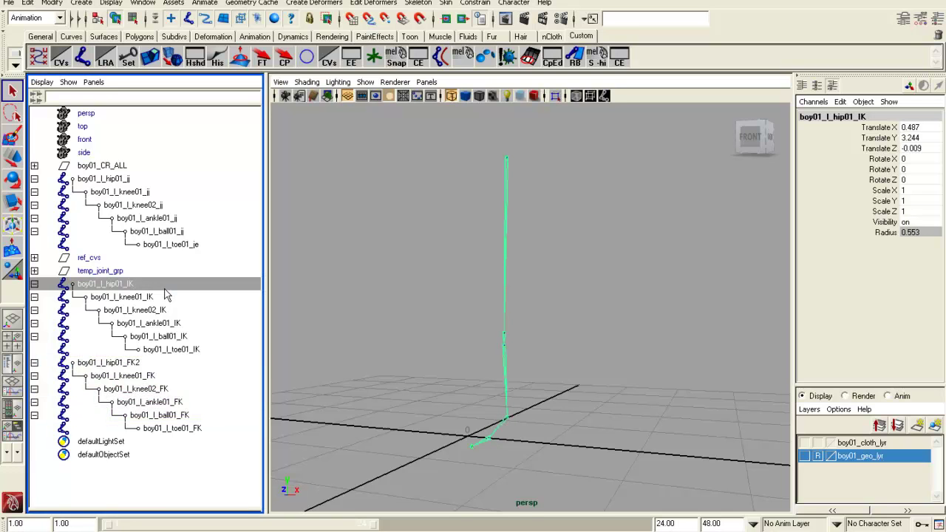
double_click(166, 362)
key("Return")
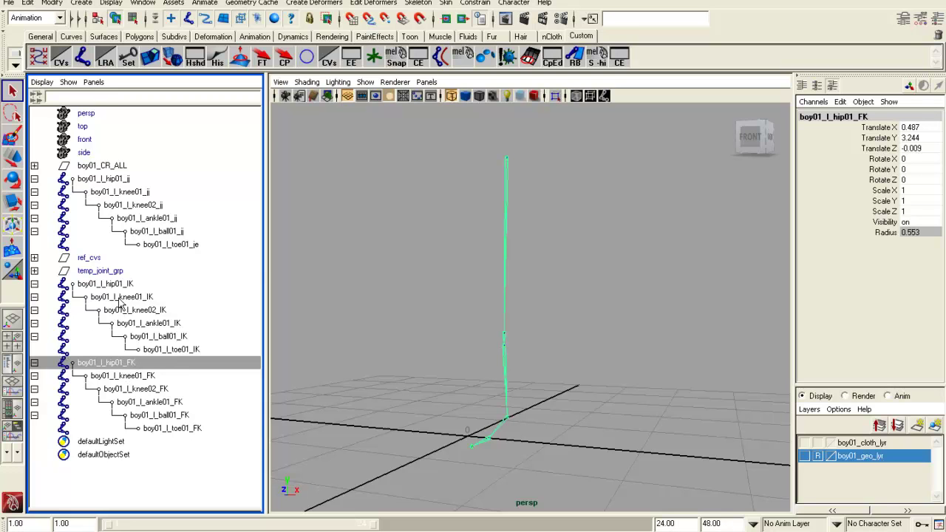
Step: Parent-constrain boy01_l_hip01_jj to boy01_l_hip01_FK and boy01_l_hip01_IK with Maintain offset turned off
left_click(127, 273)
left_click(127, 182)
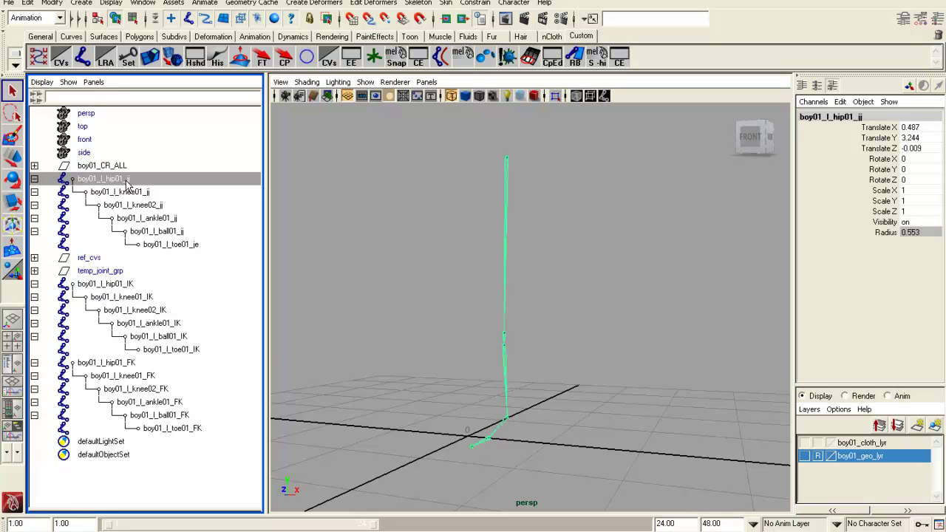
left_click(133, 364)
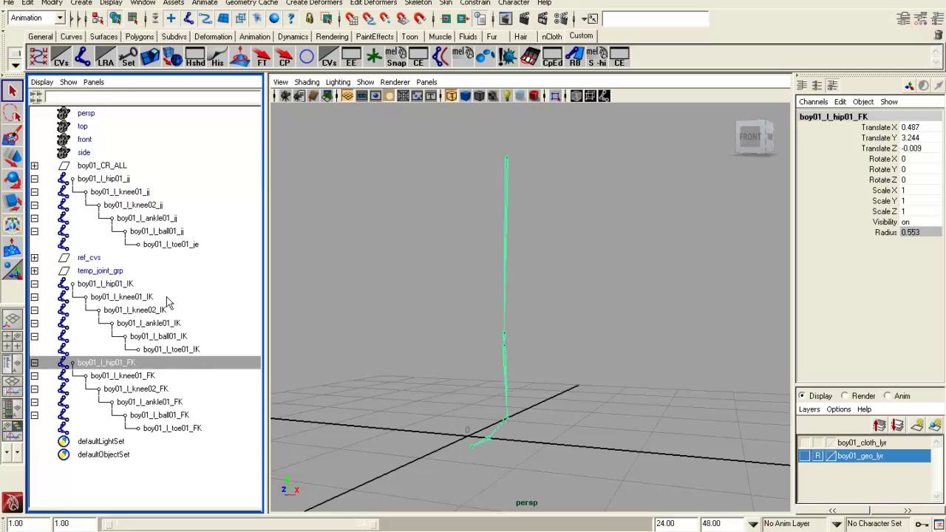
left_click(126, 286, "ctrl")
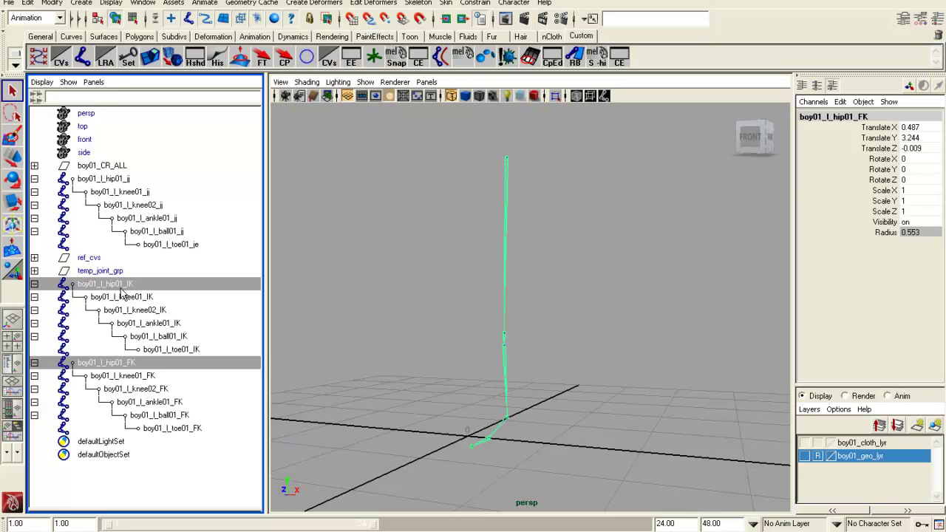
left_click(130, 182, "ctrl")
left_click(474, 3)
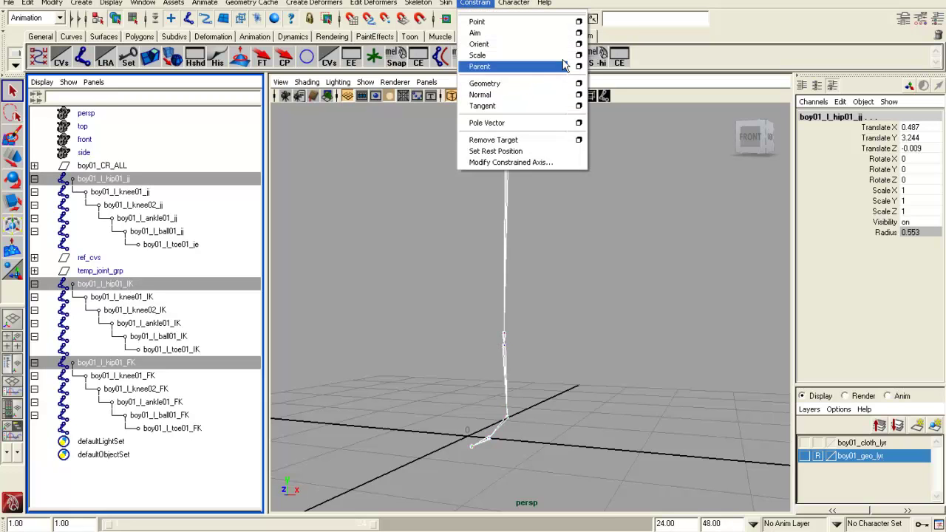
left_click(579, 66)
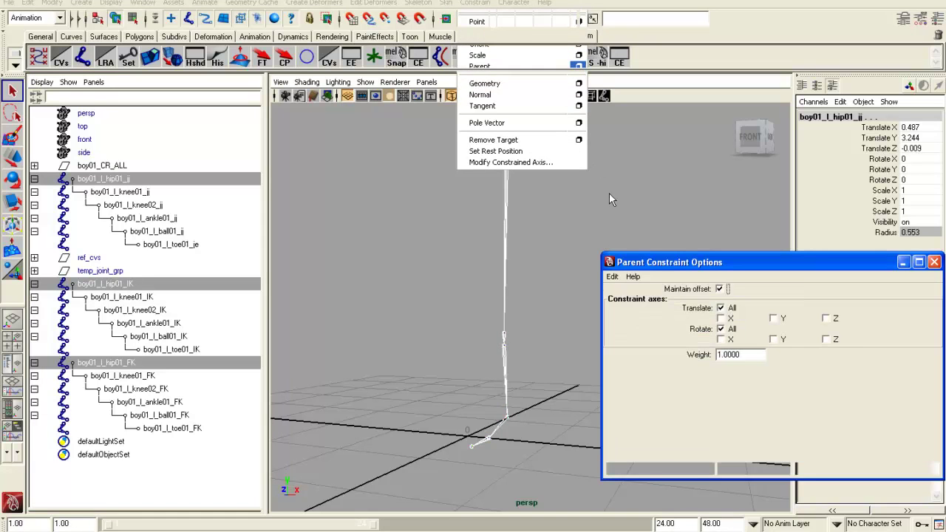
left_click(720, 289)
left_click(681, 466)
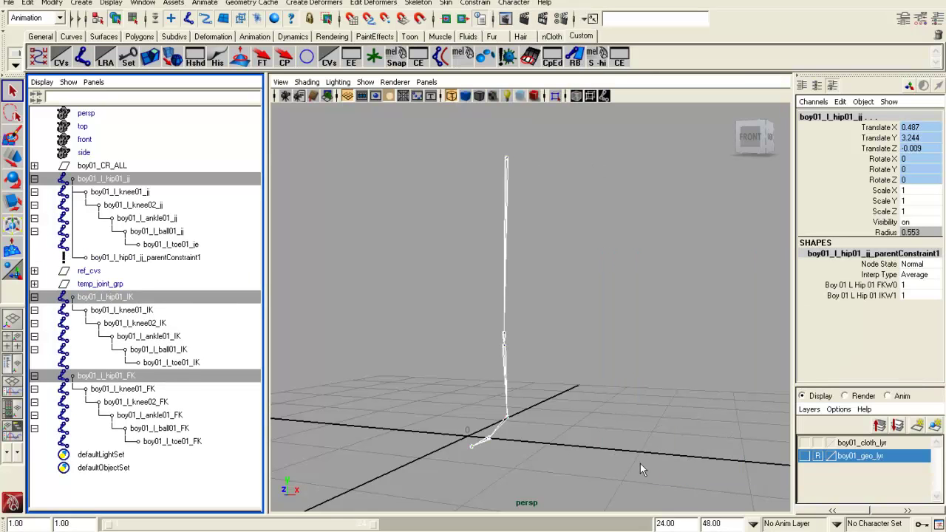
Step: Parent-constrain boy01_l_knee01_jj to boy01_l_knee01_FK and boy01_l_knee01_IK with the same settings
left_click(152, 390)
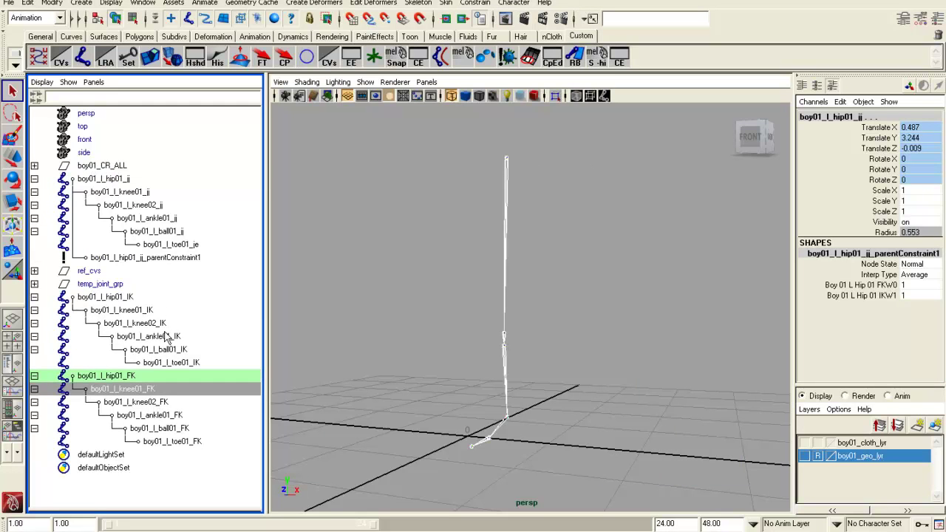
left_click(160, 313, "ctrl")
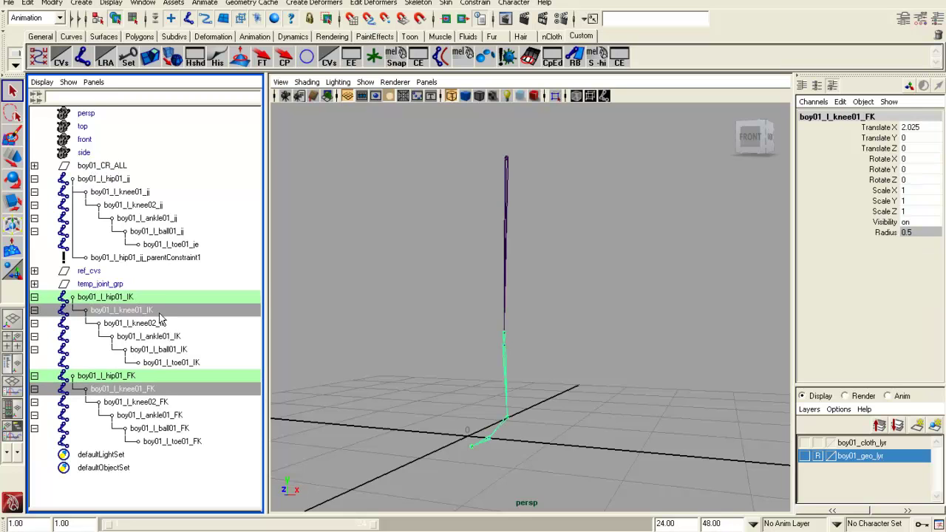
left_click(141, 192, "ctrl")
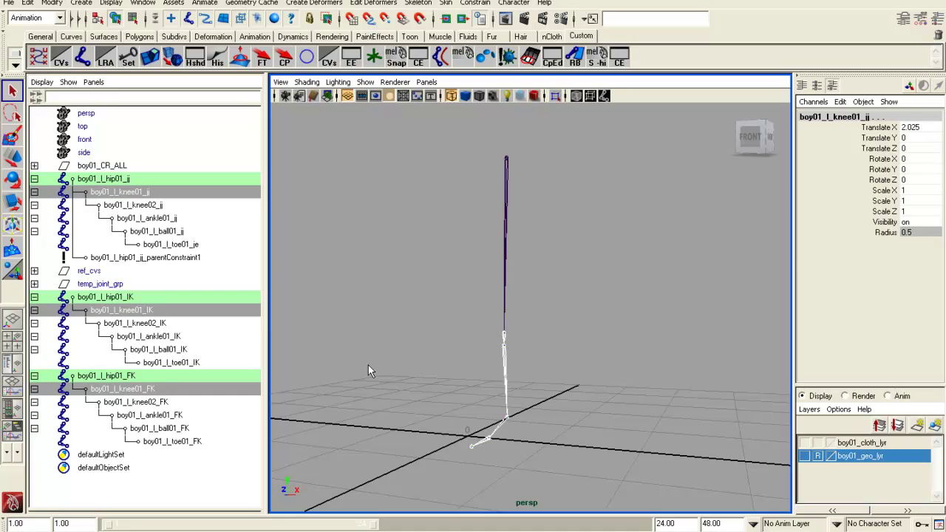
key("g")
Step: Parent-constrain boy01_l_knee02_jj to boy01_l_knee02_FK and boy01_l_knee02_IK with the same settings
left_click(148, 416)
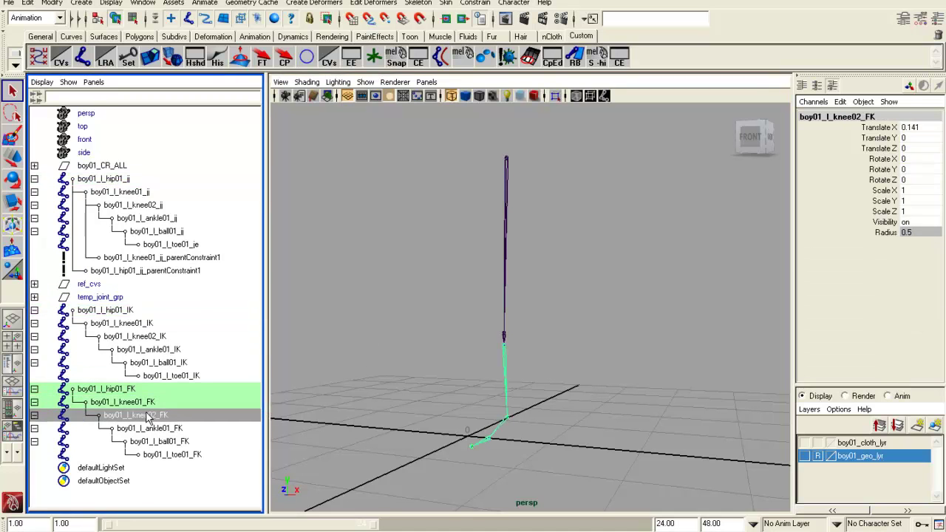
left_click(153, 339, "ctrl")
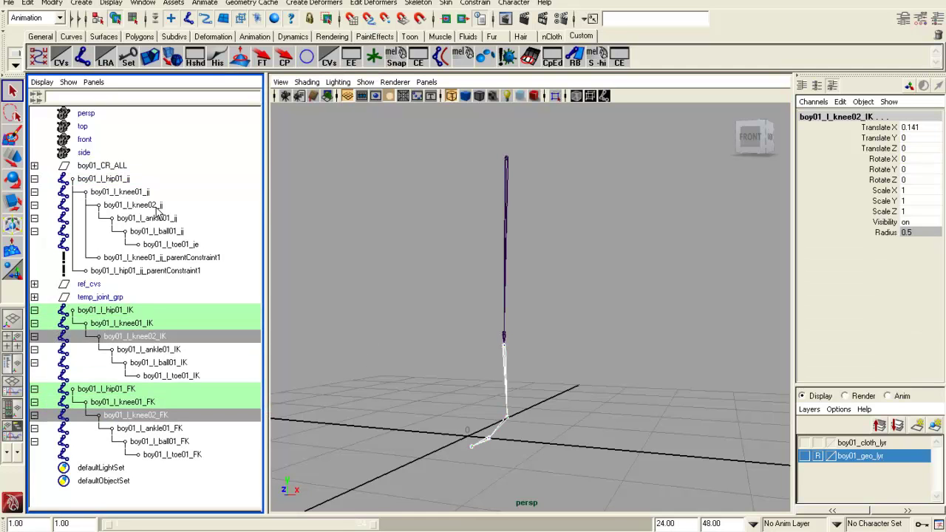
left_click(156, 207, "ctrl")
key("g")
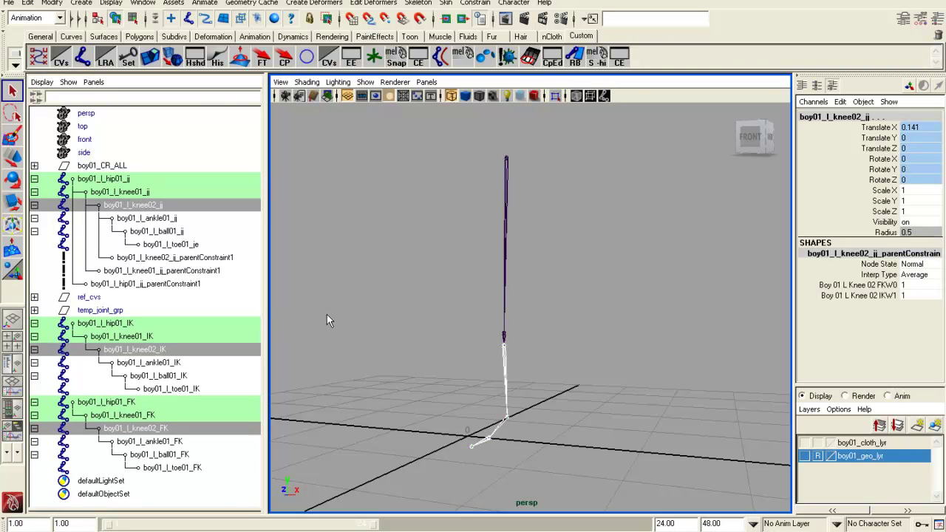
Step: Parent-constrain boy01_l_ankle01_jj to boy01_l_ankle01_FK and boy01_l_ankle01_IK with the same settings
middle_click_drag(422, 409, 426, 399, "alt")
left_click_drag(426, 399, 543, 397, "alt")
middle_click_drag(544, 396, 545, 394, "alt")
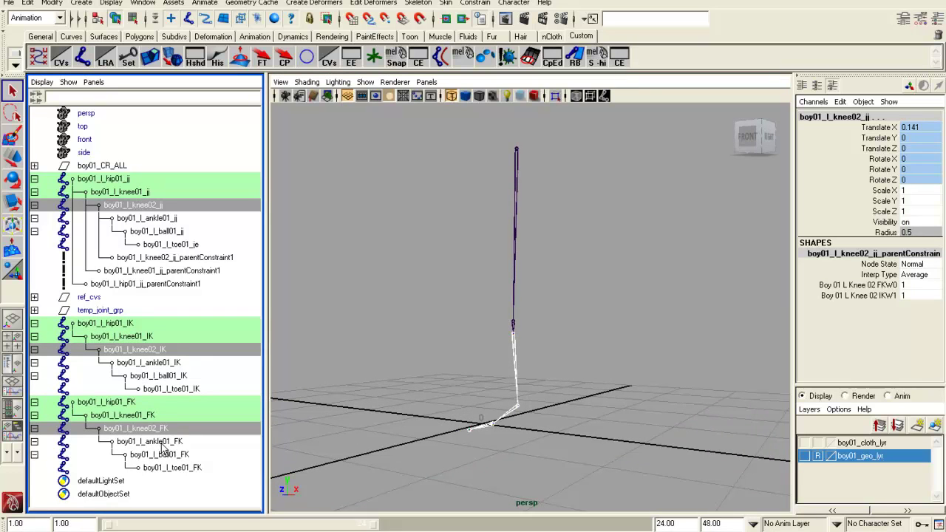
left_click(163, 443)
left_click(164, 364, "ctrl")
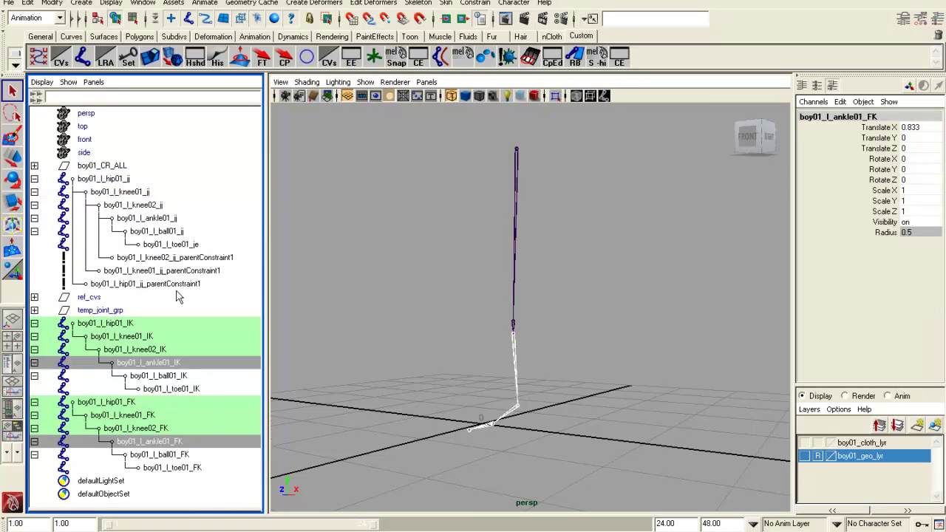
left_click(172, 221, "ctrl")
key("g")
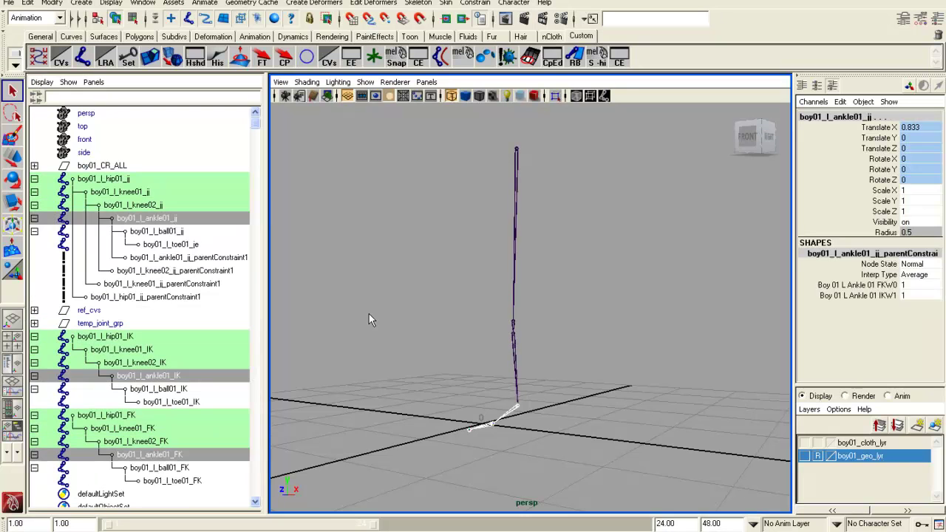
Step: Parent-constrain boy01_l_ball01_jj to boy01_l_ball01_FK and boy01_l_ball01_IK with the same settings
left_click(155, 469)
left_click(158, 389, "ctrl")
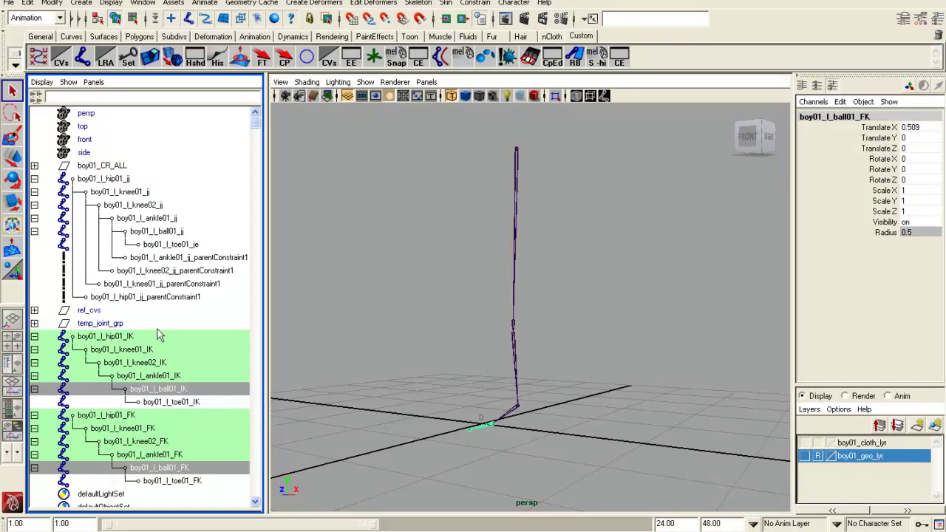
left_click(169, 232, "ctrl")
middle_click(423, 387)
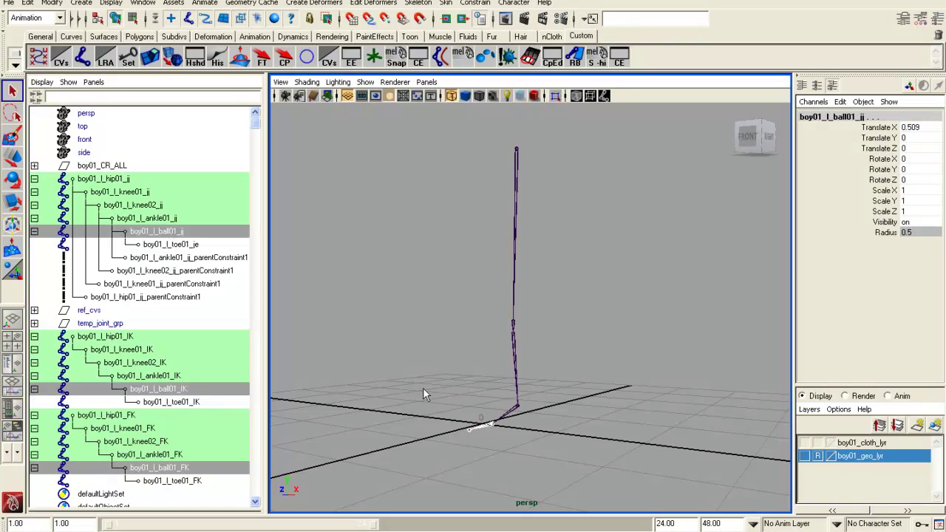
key("g")
Step: Parent-constrain boy01_l_toe01_je to boy01_l_toe01_FK and boy01_l_toe01_IK with the same settings
left_click(178, 496)
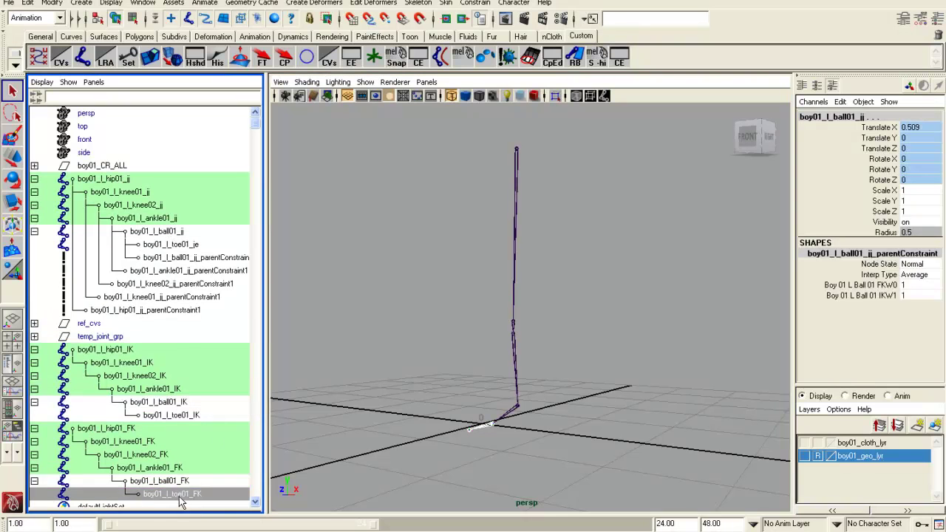
left_click(171, 419, "ctrl")
left_click(196, 254, "ctrl")
left_click(185, 257, "ctrl")
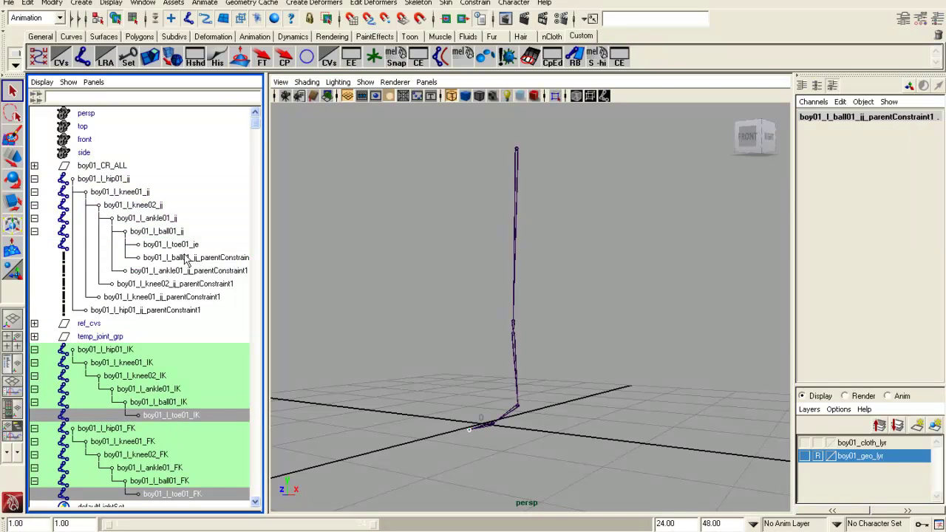
left_click(177, 493)
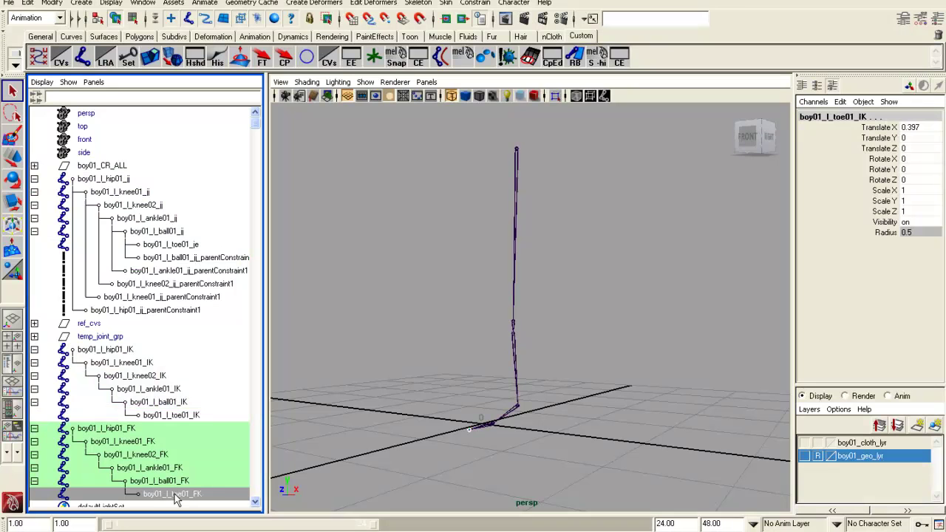
left_click(170, 419, "ctrl")
left_click(193, 243, "ctrl")
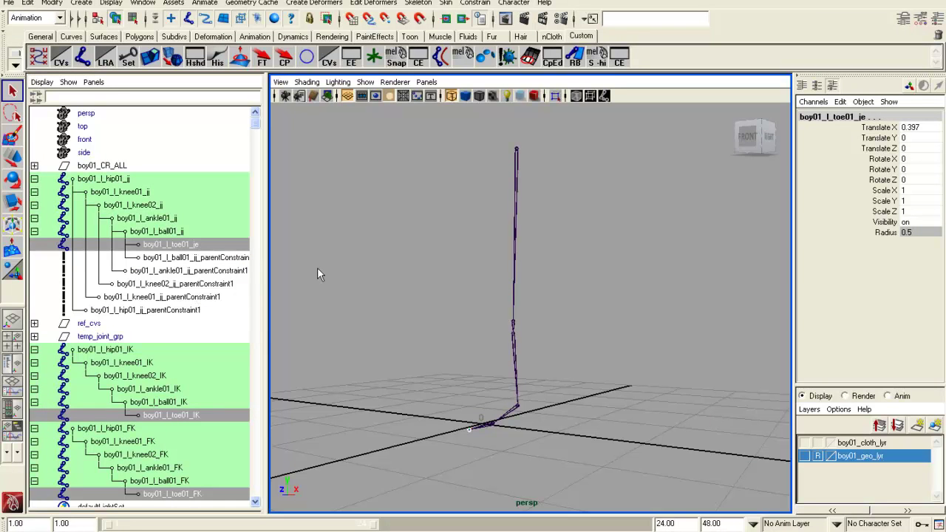
key("g")
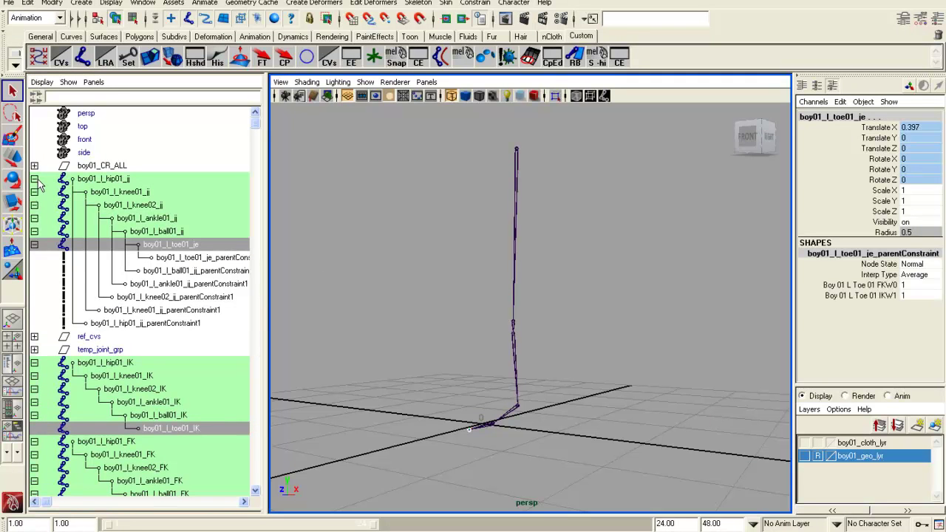
Step: Collapse the boy01_l_hip01_IK and boy01_l_hip01_FK hierarchies and clear the selection
left_click(34, 363)
left_click(34, 376)
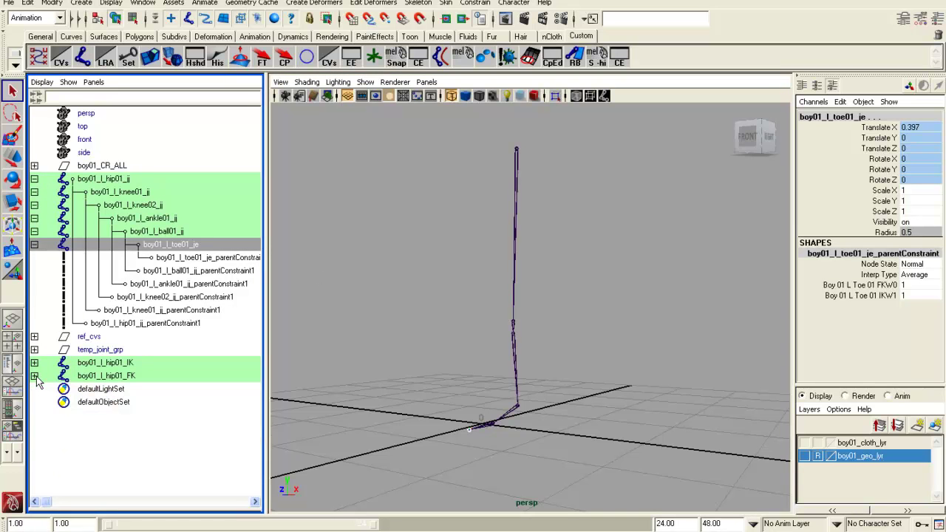
left_click_drag(485, 374, 378, 381, "alt")
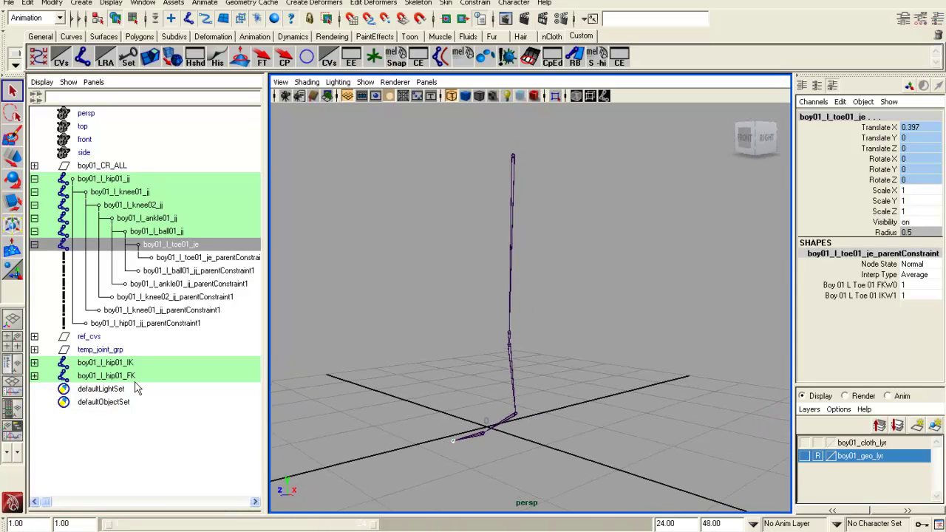
left_click(453, 361)
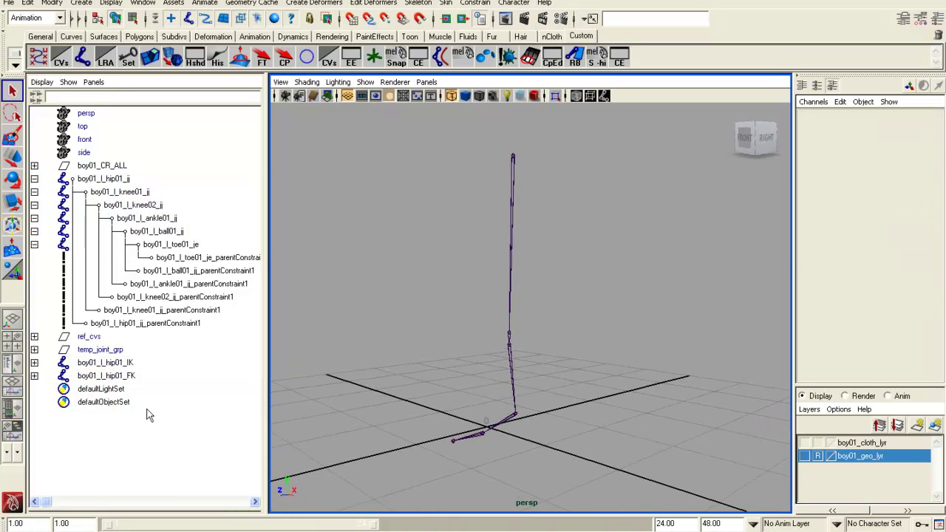
Step: Rotate boy01_l_hip01_IK about 73 degrees around Z to test the constrained leg chain
left_click(98, 365)
key("e")
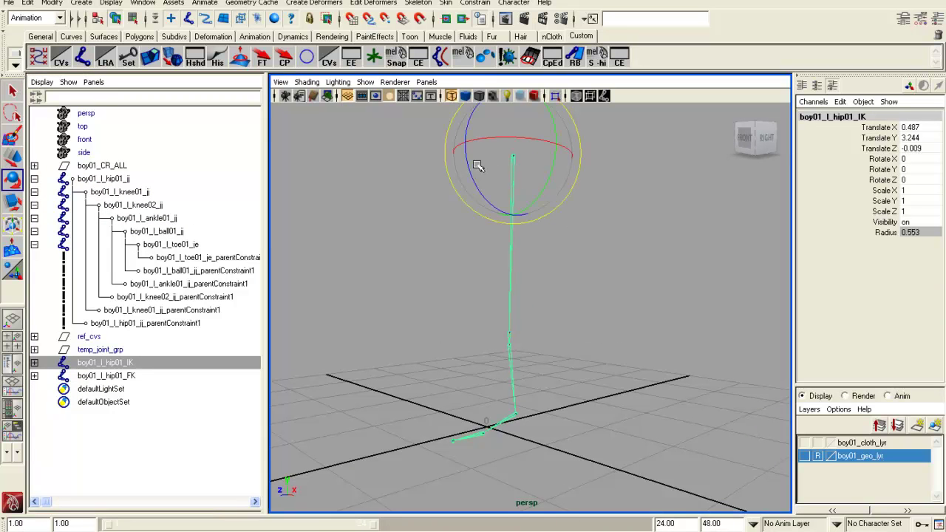
left_click_drag(471, 165, 533, 288)
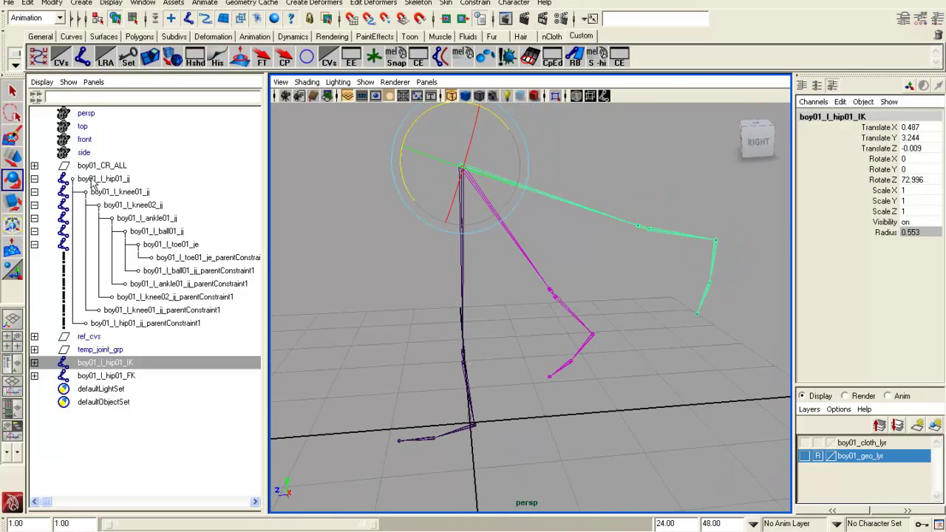
Step: Test the Boy 01 L Hip 01 FKW0 weight on the parent constraint of boy01_l_hip01_jj
left_click(141, 179)
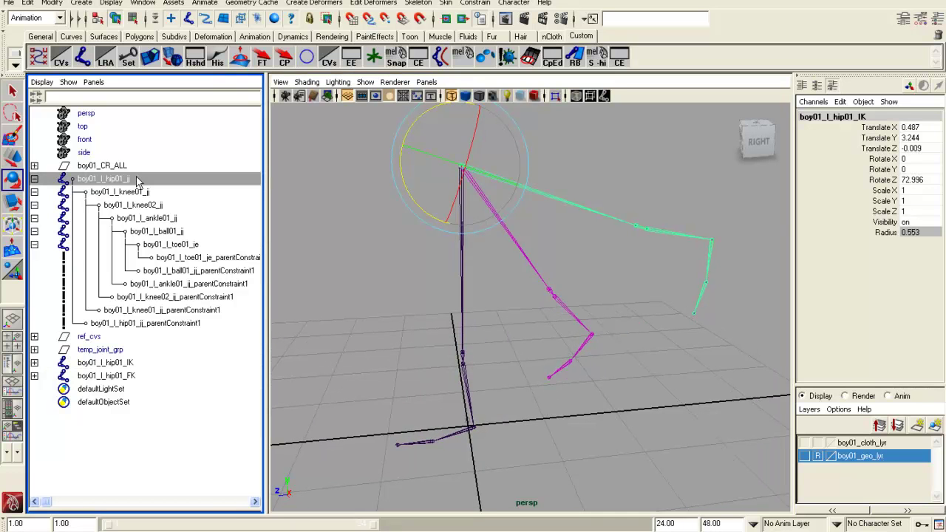
left_click(191, 326)
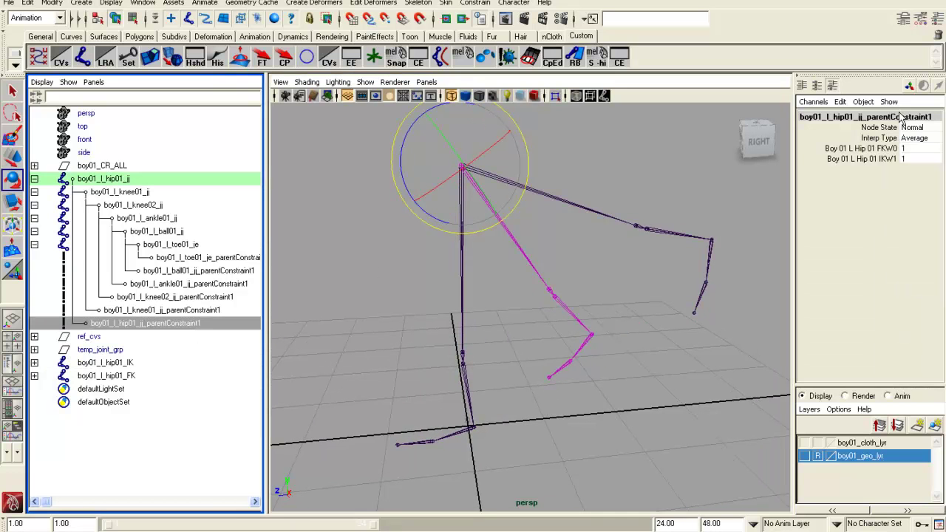
left_click(896, 151)
middle_click_drag(655, 269, 508, 270)
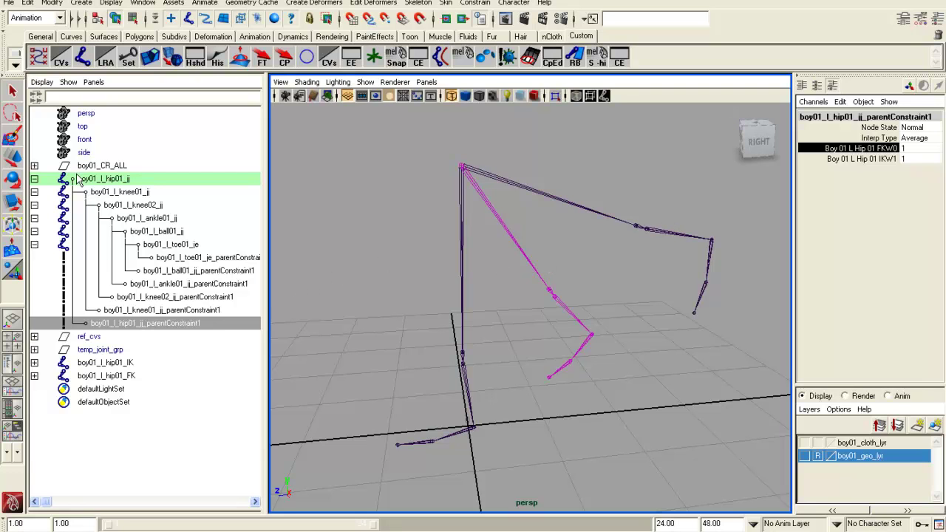
left_click_drag(574, 319, 586, 230, "alt")
left_click(589, 190)
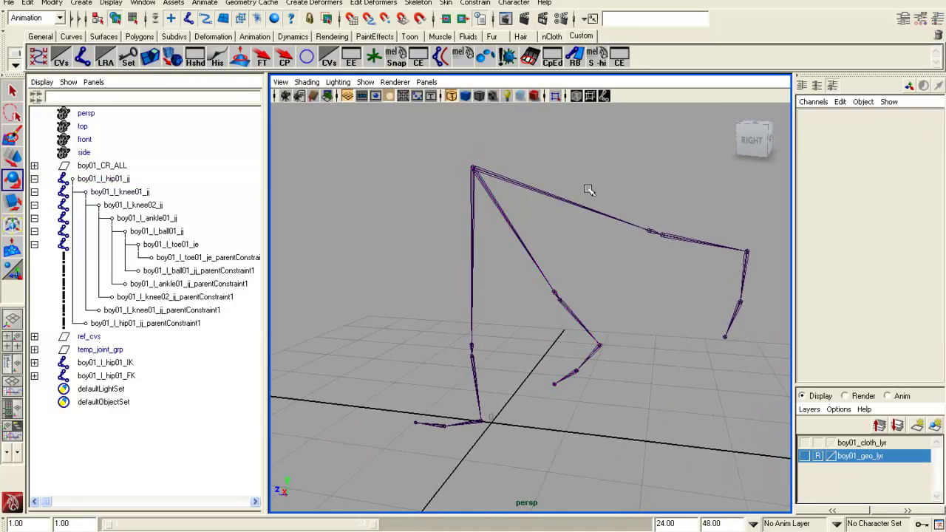
left_click_drag(530, 310, 590, 310, "alt")
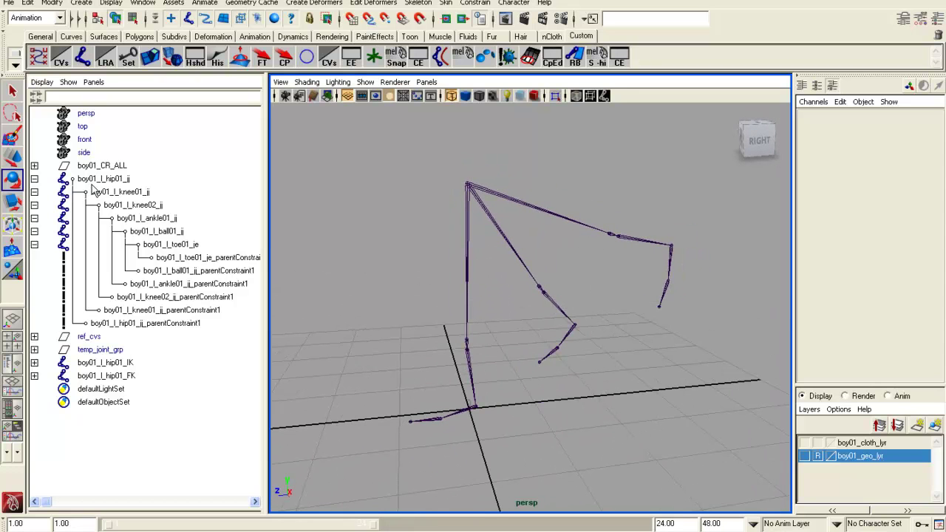
Step: Reset Rotate Z of boy01_l_hip01_IK to 0
left_click(174, 323)
middle_click_drag(174, 323, 116, 178)
left_click(116, 178)
left_click_drag(575, 210, 552, 243)
left_click(917, 180)
type("0")
key("Return")
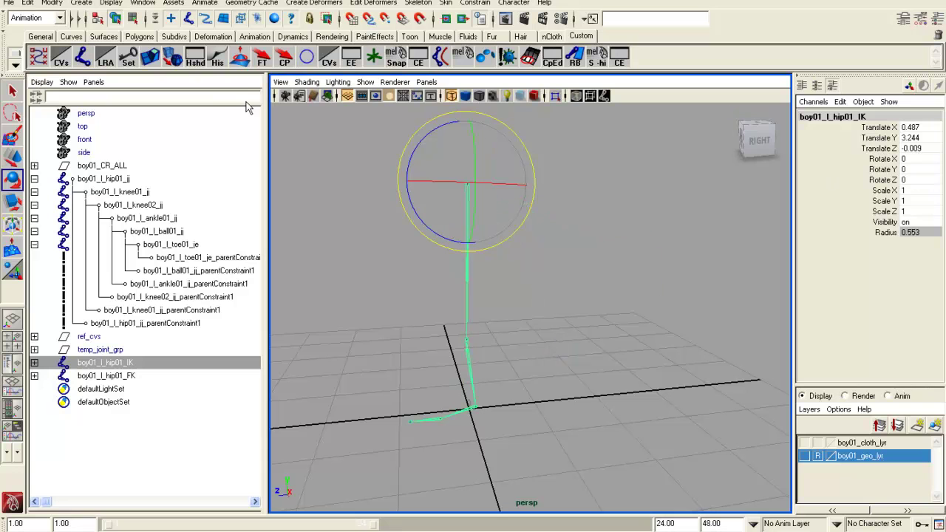
Step: Draw a NURBS circle on the ground grid near the origin as a control curve
left_click(309, 60)
left_click_drag(453, 411, 504, 426, "alt")
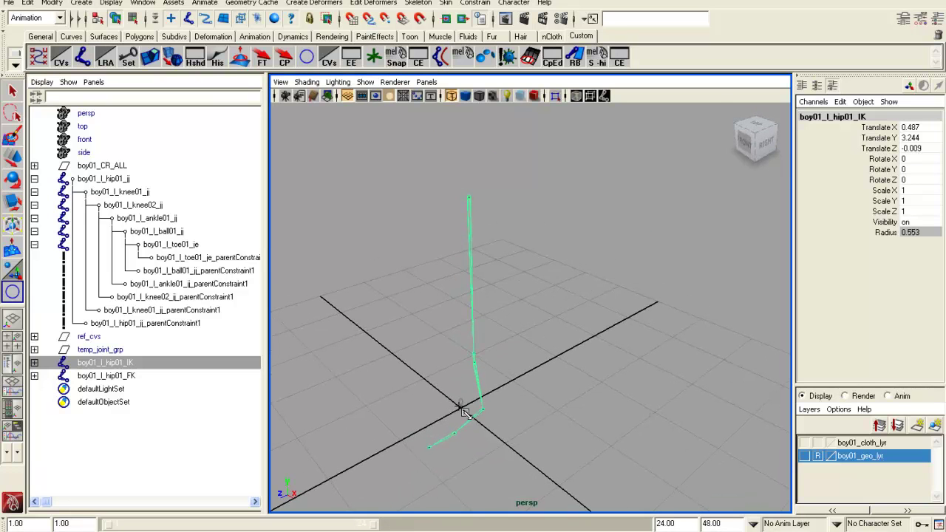
left_click_drag(459, 405, 469, 420)
key("w")
left_click_drag(429, 446, 511, 443, "alt")
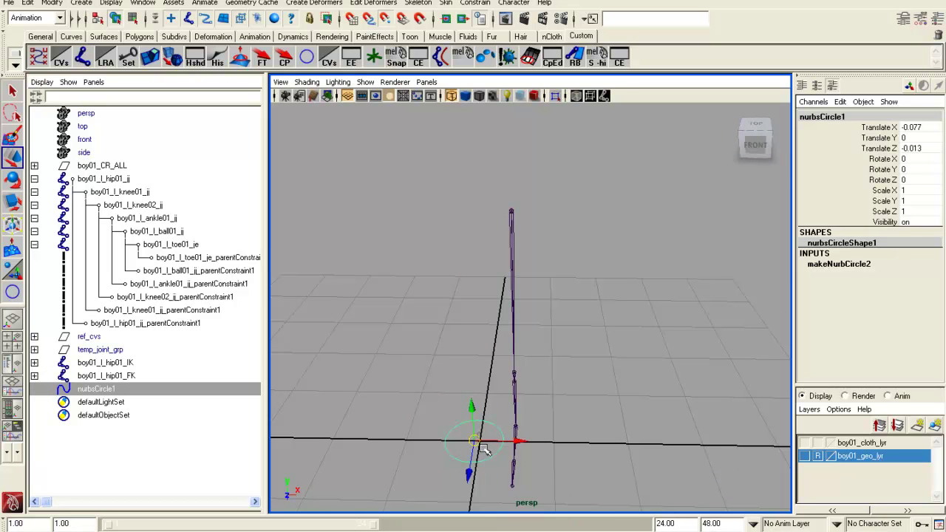
left_click(481, 446)
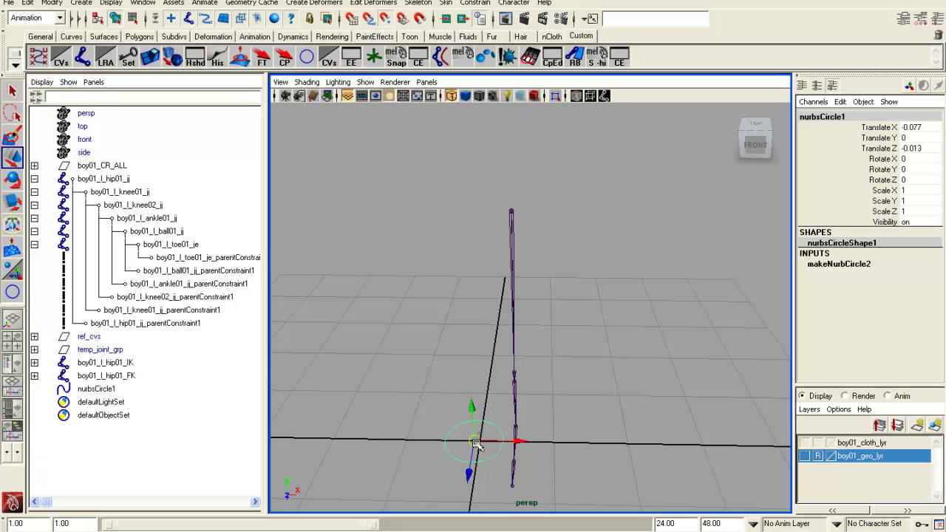
scroll(480, 456, "up", 1)
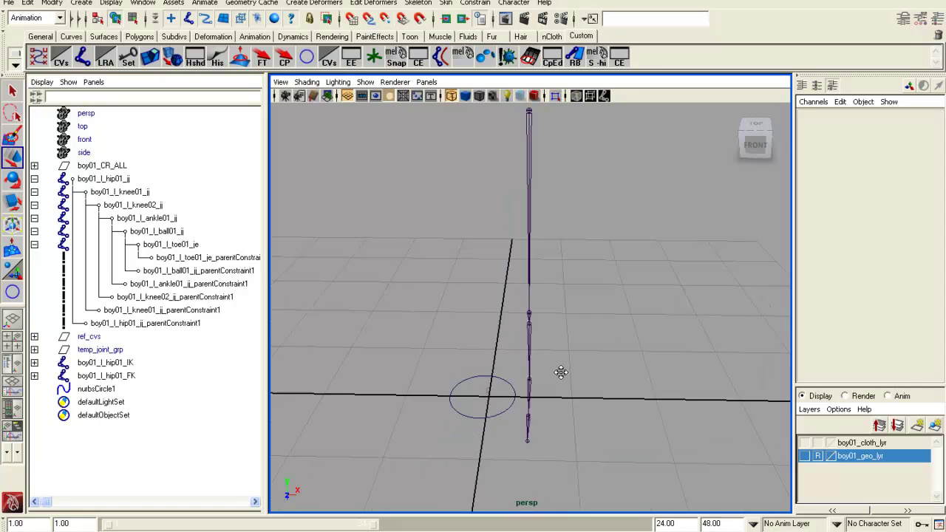
Step: Show the boy01_geo_lyr layer and move the circle behind the left heel, to about X 0.487, Y 0.251, Z -0.649
middle_click_drag(543, 429, 569, 319, "alt")
left_click(515, 357)
left_click_drag(526, 379, 558, 326, "alt")
left_click_drag(585, 393, 427, 368, "alt")
right_click_drag(430, 368, 542, 391, "alt")
left_click_drag(598, 430, 491, 432, "alt")
left_click(805, 456)
left_click_drag(510, 384, 490, 369, "alt")
left_click_drag(484, 355, 589, 369)
Step: Stand the circle upright by setting its Rotate X and Y to 0 and Rotate Z to 90
key("e")
left_click_drag(644, 337, 656, 427)
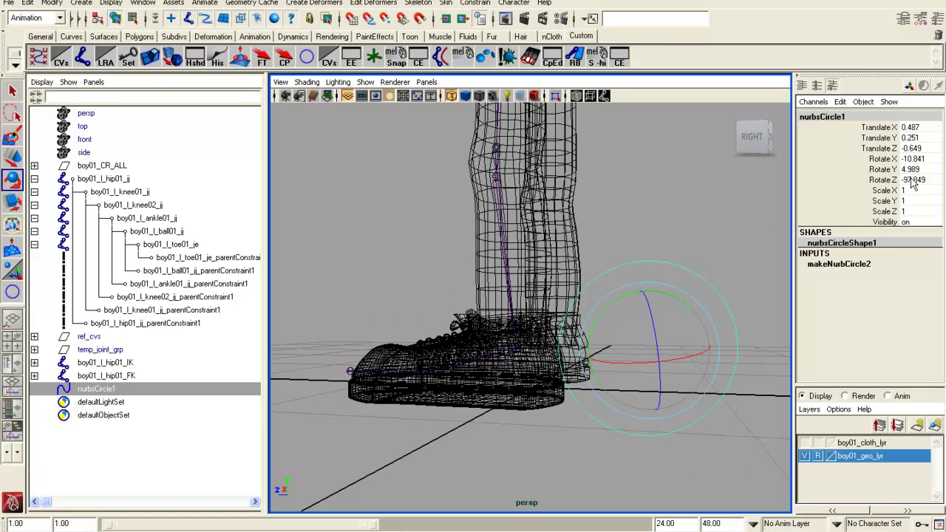
left_click_drag(934, 179, 933, 158)
type("0")
key("Return")
type("90")
key("Return")
Step: Scale the circle uniformly to about 0.399 and move it closer to the heel, at about Y 0.173 and Z -0.443
key("r")
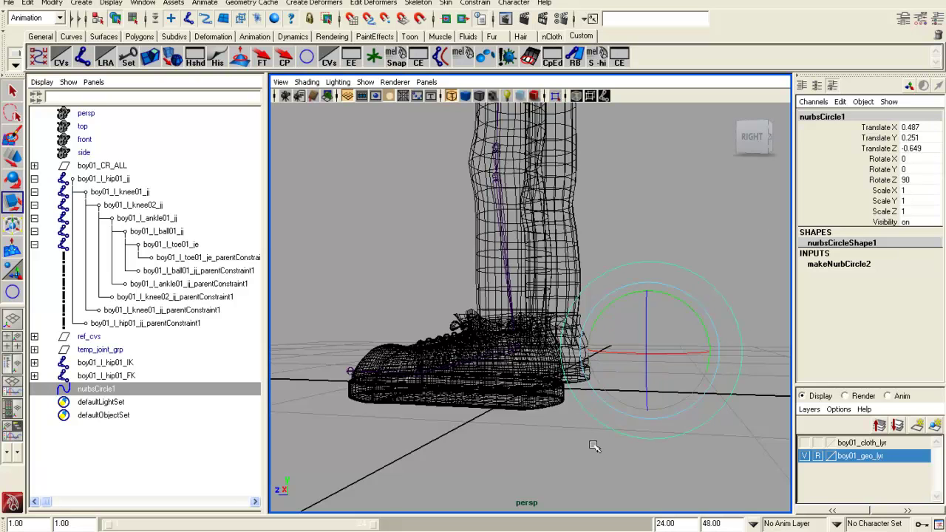
left_click_drag(617, 351, 456, 300, "alt")
left_click_drag(462, 470, 552, 463, "alt")
right_click_drag(552, 462, 620, 454, "alt")
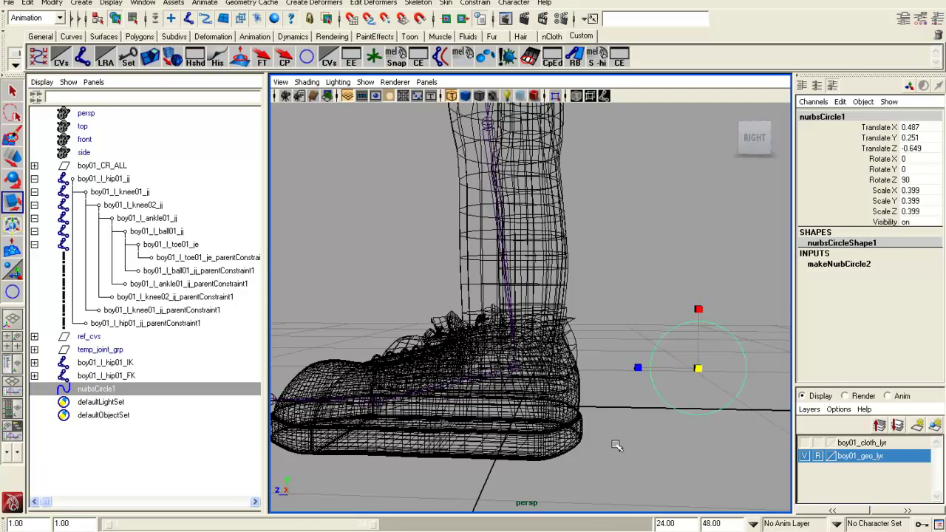
key("w")
left_click_drag(664, 371, 597, 370)
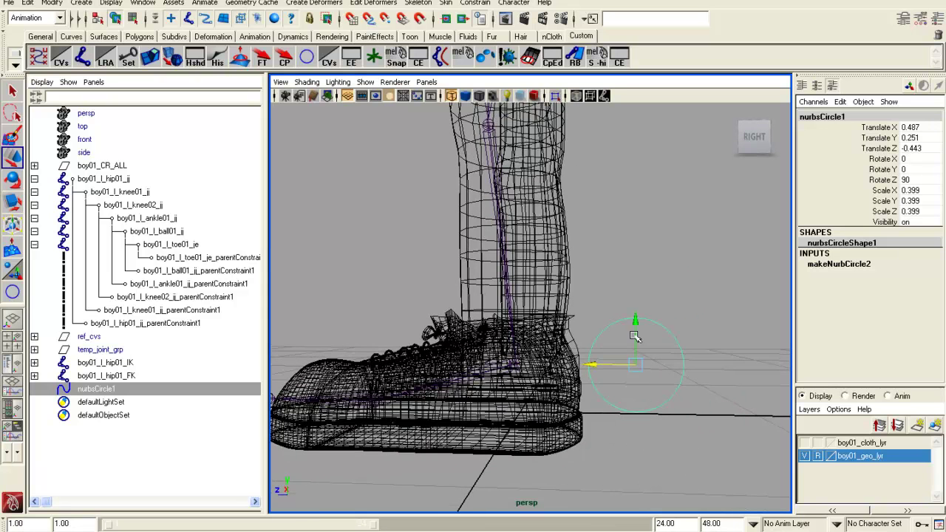
left_click_drag(637, 333, 629, 359)
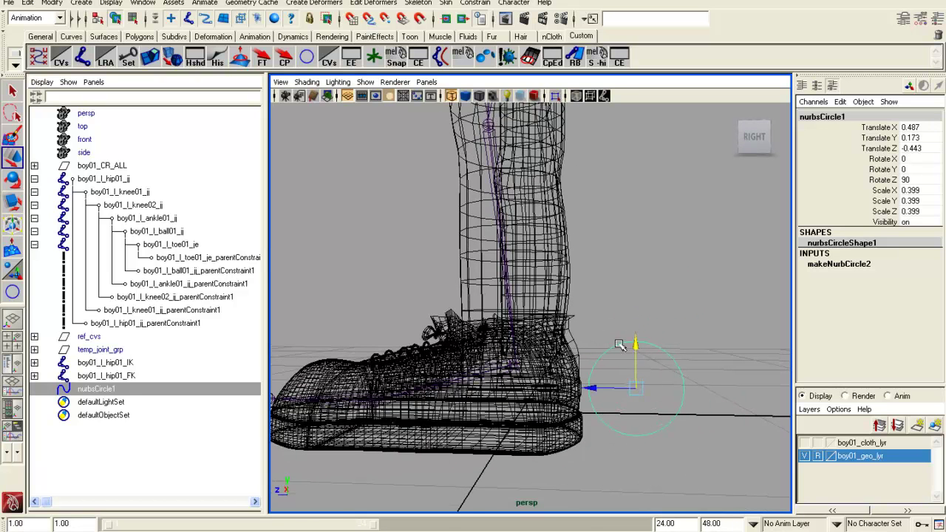
Step: Narrow the circle's heel-side control vertices vertically and spread those at its far end into a flared shape
right_click_drag(617, 344, 584, 344)
left_click_drag(581, 322, 638, 485)
key("r")
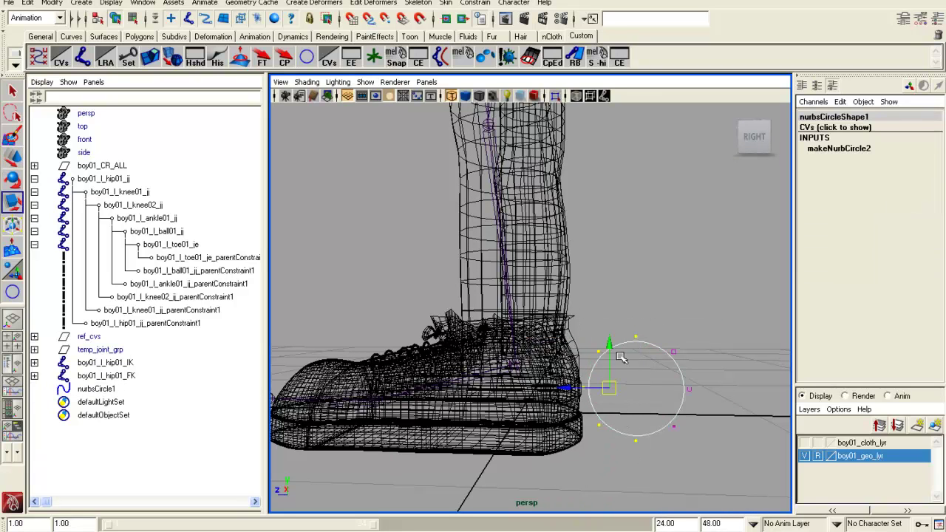
left_click_drag(610, 447, 616, 411)
left_click_drag(661, 336, 704, 462)
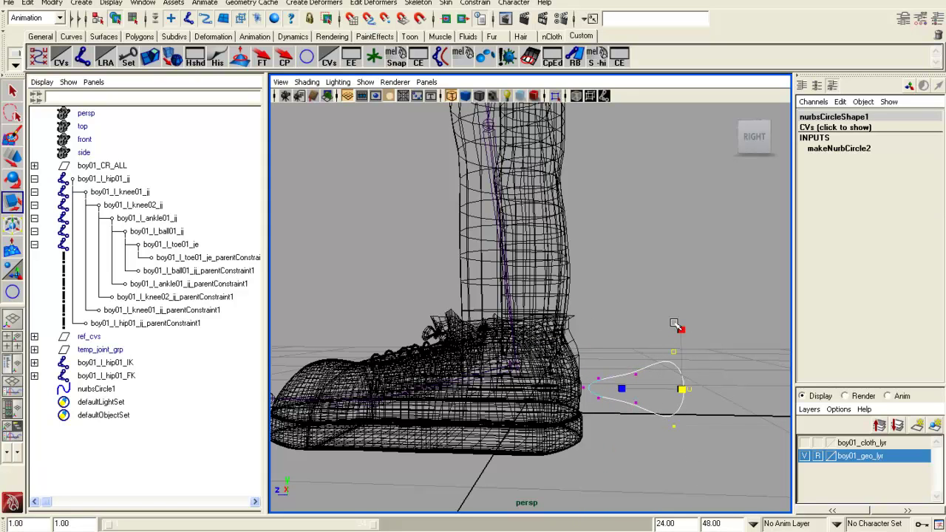
left_click_drag(681, 329, 682, 306)
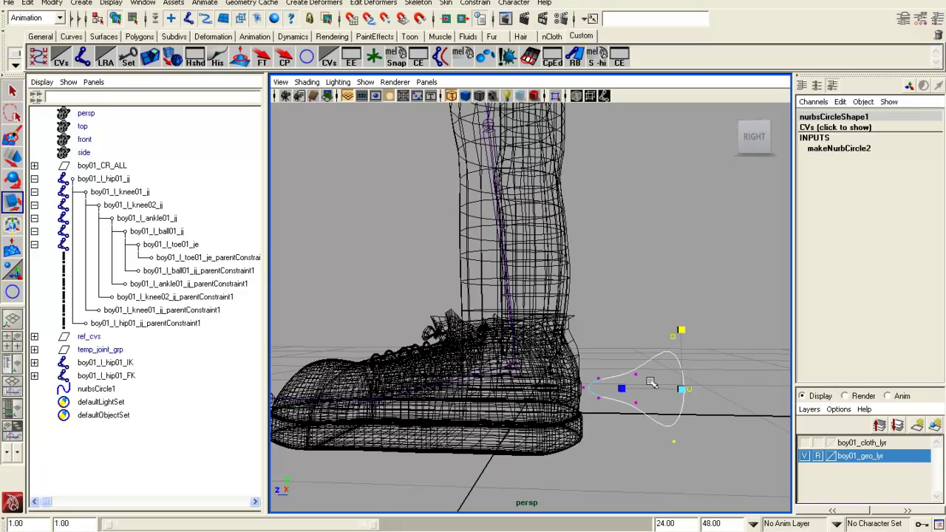
Step: Shift the middle and far-end control vertices toward the heel to shorten the curve, and reselect it as an object
left_click_drag(628, 338, 726, 463)
left_click_drag(626, 283, 716, 460)
left_click_drag(726, 388, 712, 388)
key("w")
left_click_drag(638, 390, 620, 388)
left_click(645, 337)
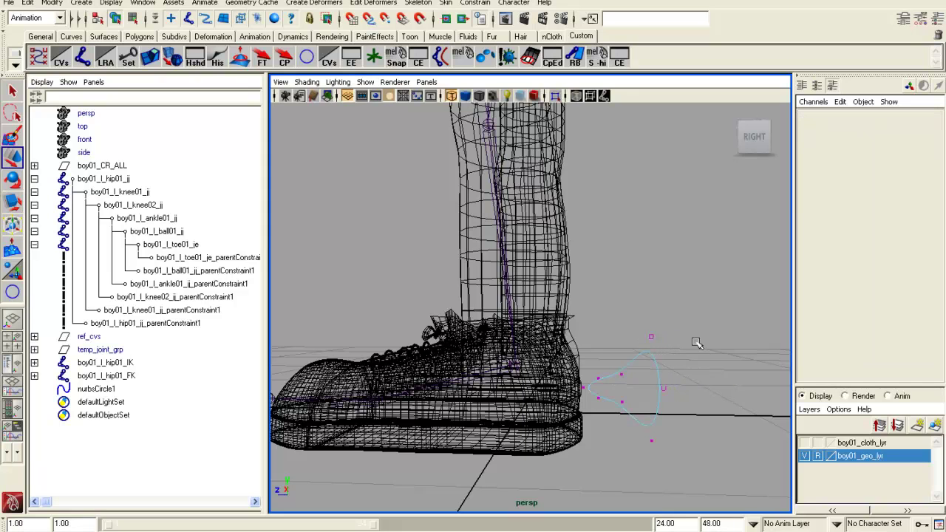
right_click_drag(654, 337, 663, 329)
left_click_drag(662, 329, 679, 466, "alt")
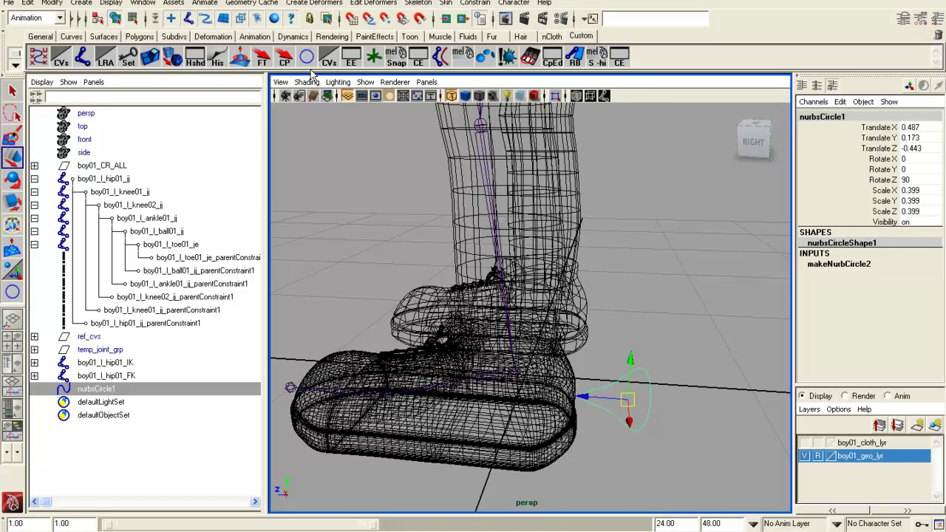
Step: Freeze the transformations of the control curve behind the heel and delete its construction history
left_click(262, 59)
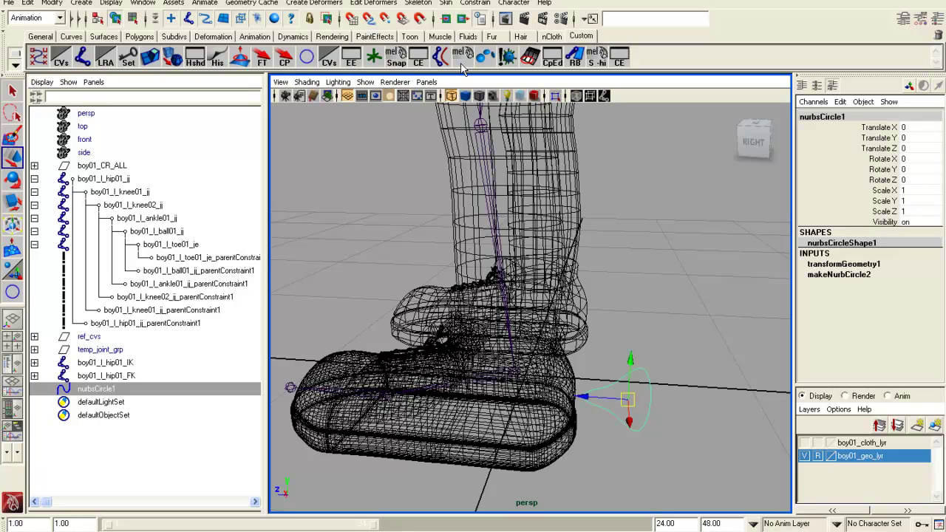
left_click(217, 59)
left_click_drag(543, 260, 561, 358, "alt")
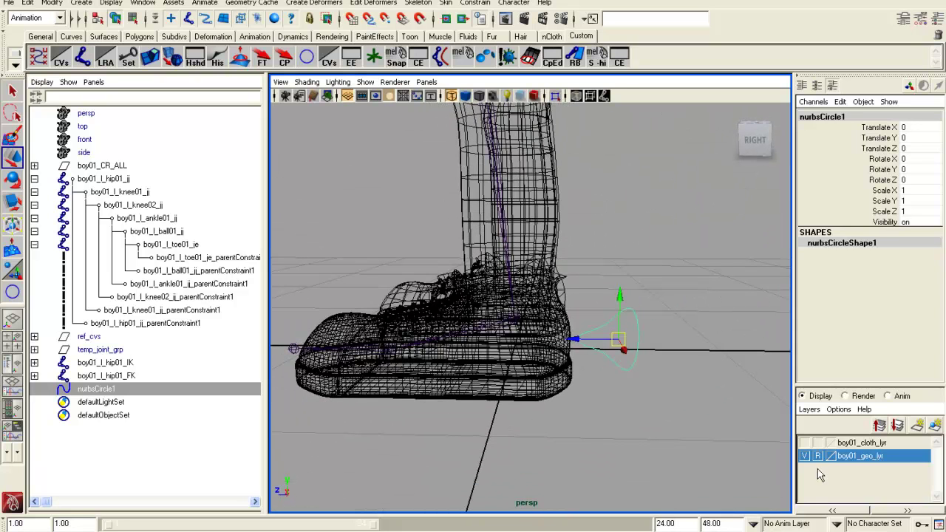
left_click(677, 370)
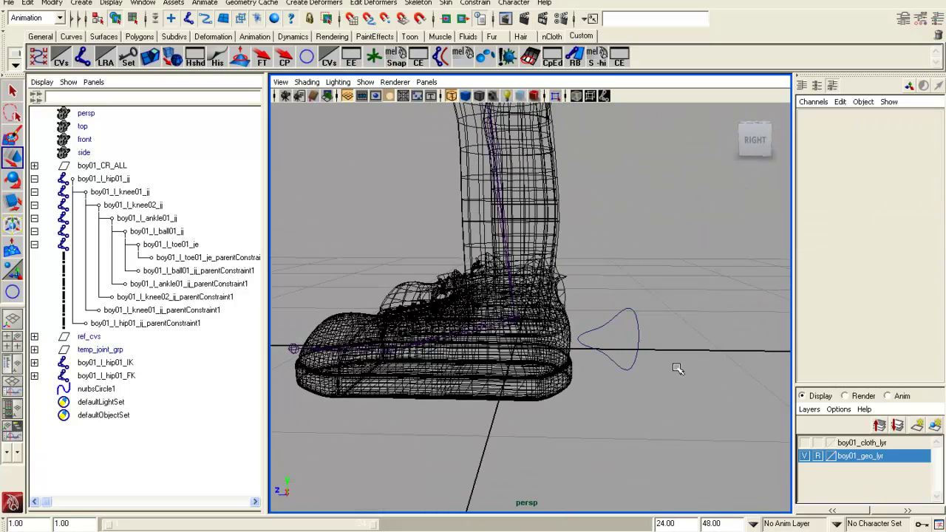
Step: Center the pivot of the heel control curve and hide the boy01_geo_lyr layer
left_click(600, 342)
left_click_drag(591, 341, 585, 342)
left_click(282, 61)
left_click(805, 456)
left_click_drag(543, 369, 619, 369, "alt")
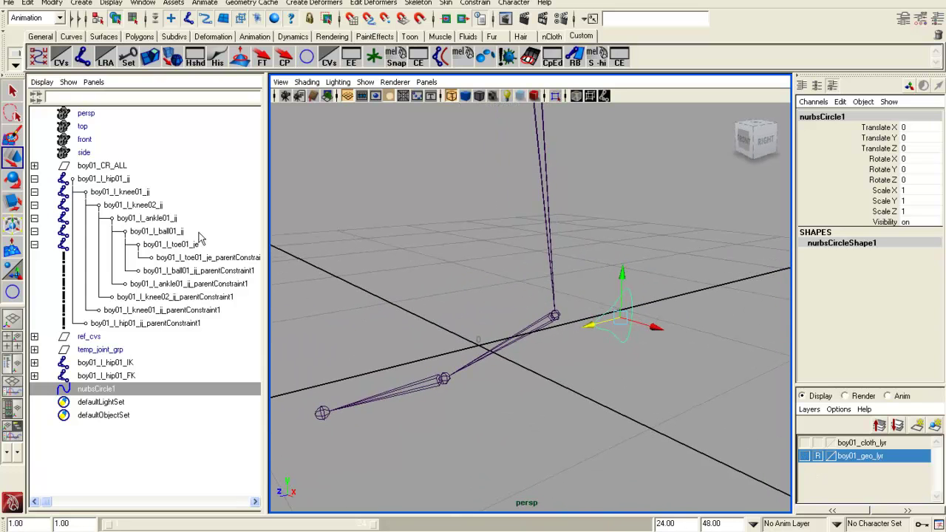
Step: Parent-constrain the heel control curve to boy01_l_ankle01_jj with Maintain offset on, all translate and rotate axes, and weight 1
left_click(111, 179)
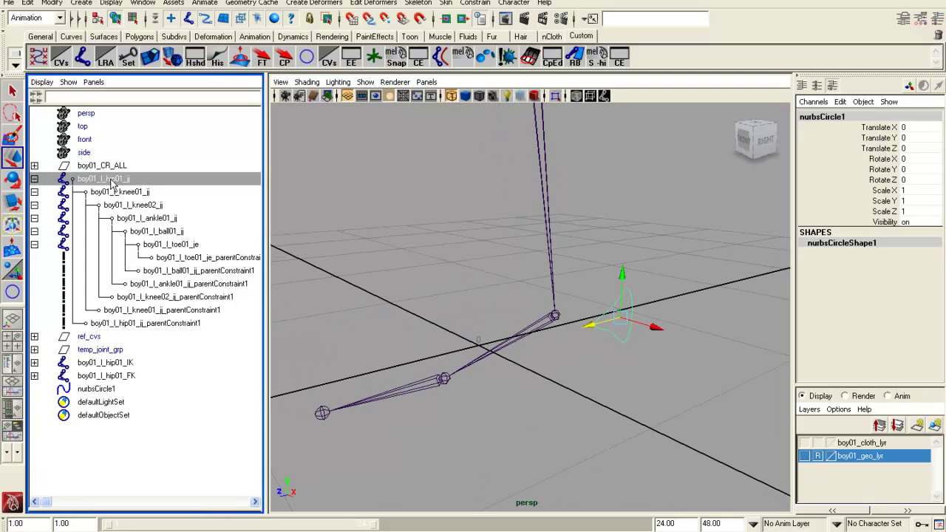
left_click_drag(471, 296, 584, 387, "alt")
left_click(129, 179)
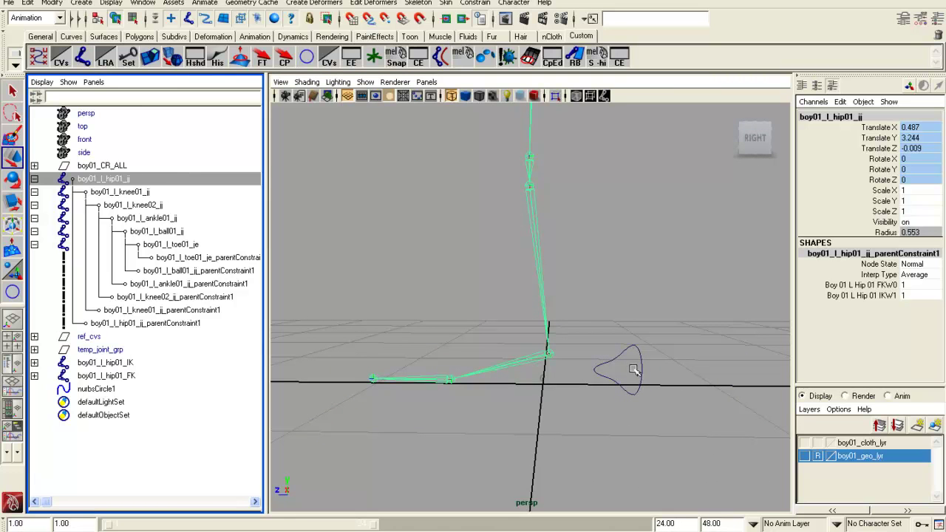
left_click(156, 221)
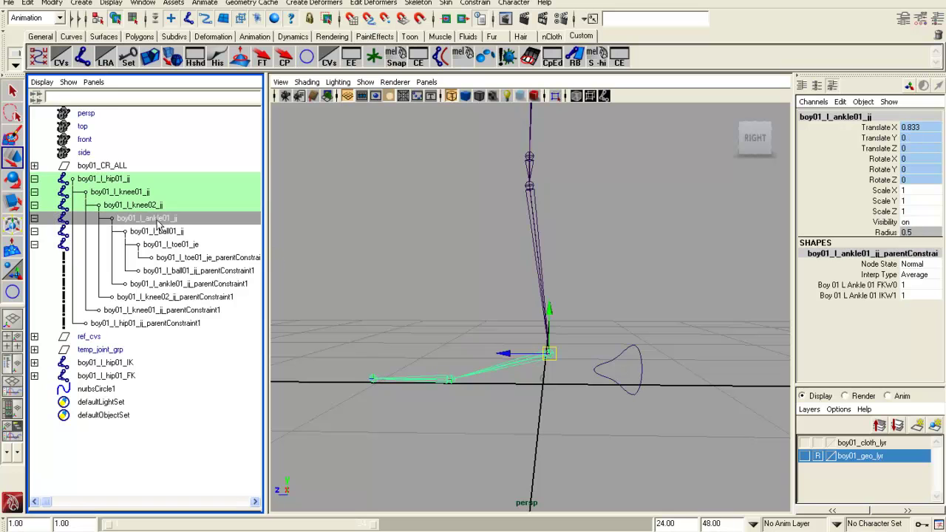
left_click(628, 340)
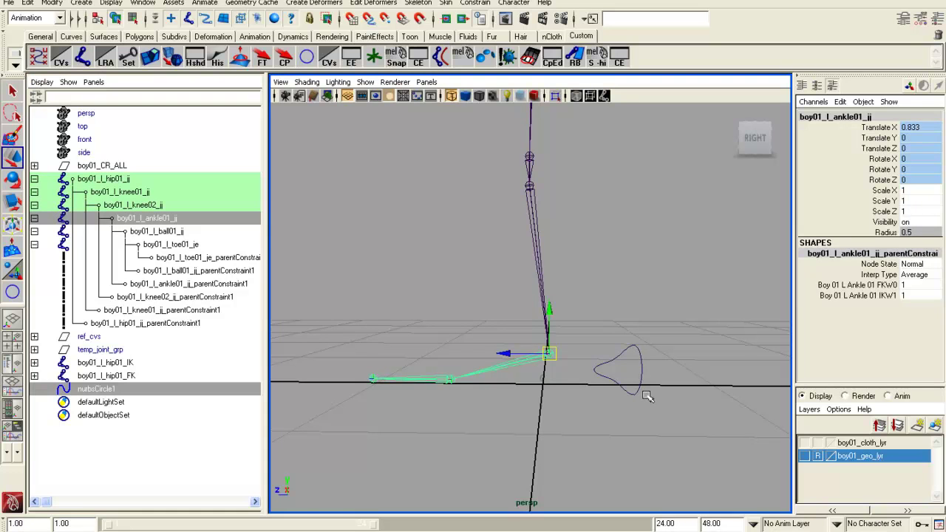
left_click(475, 3)
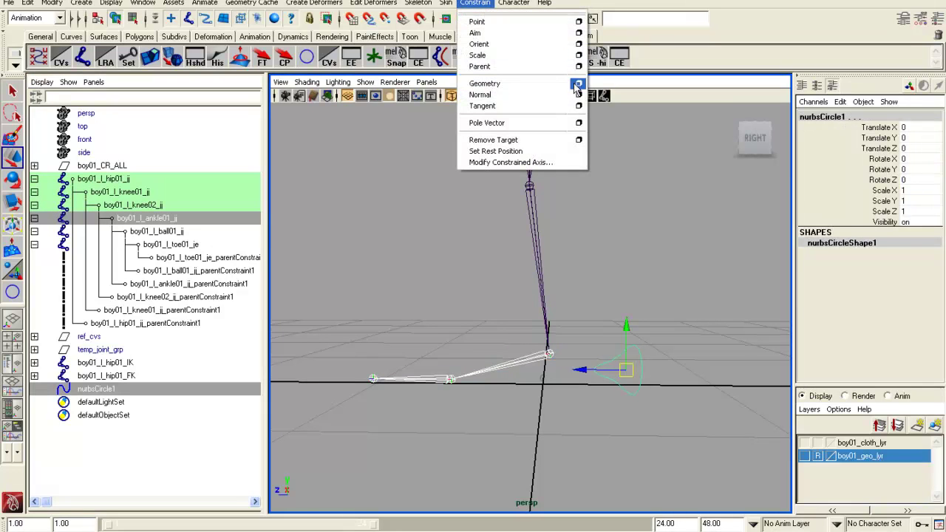
left_click(578, 66)
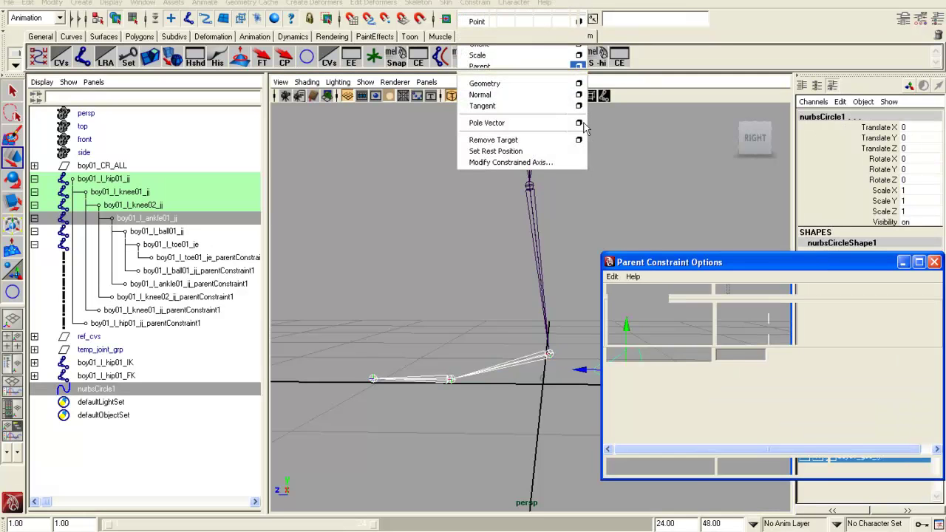
left_click(721, 290)
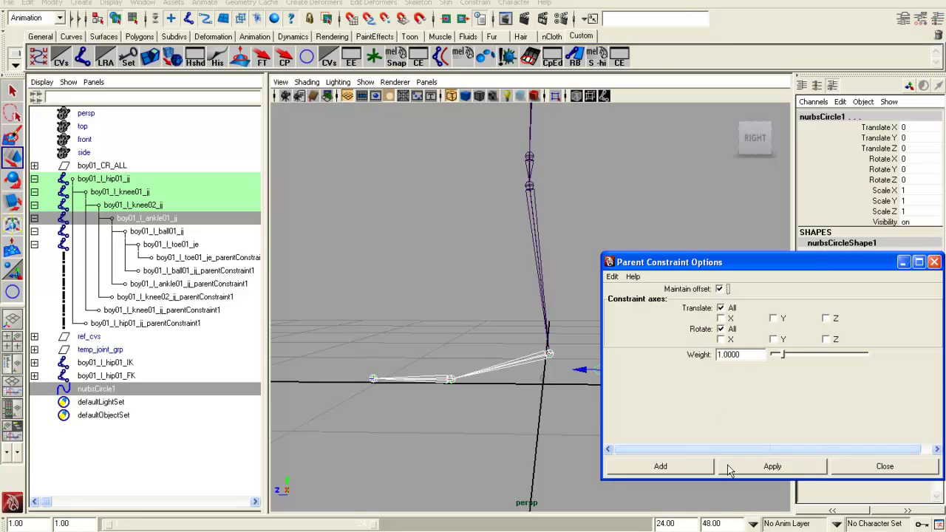
left_click(771, 466)
left_click(883, 465)
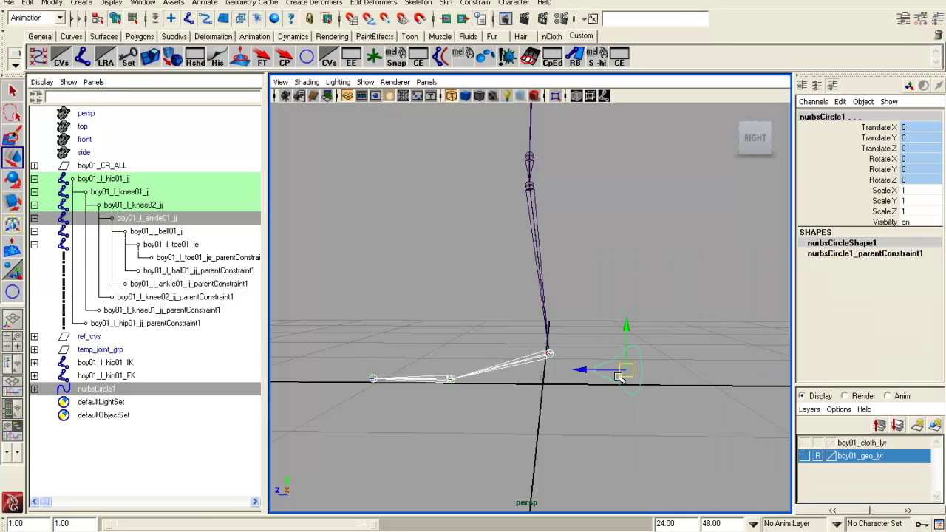
Step: Lock and hide all translate, rotate, scale and visibility channels of the heel control curve
left_click(610, 249)
mouse_move(610, 374)
left_mouse_down("alt")
mouse_move(584, 374)
mouse_move(614, 365)
mouse_move(602, 362)
left_mouse_up("alt")
left_click(629, 392)
left_click_drag(863, 131, 872, 179)
right_click(866, 164)
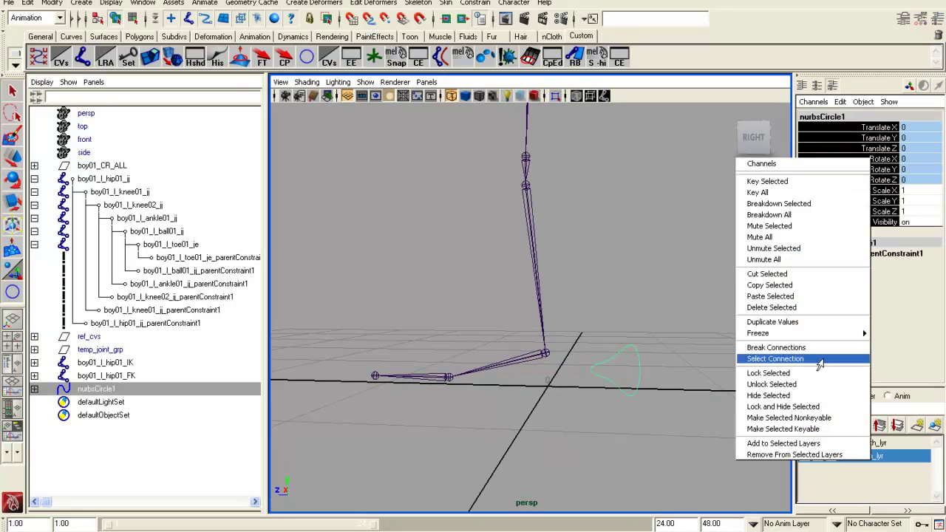
left_click(801, 410)
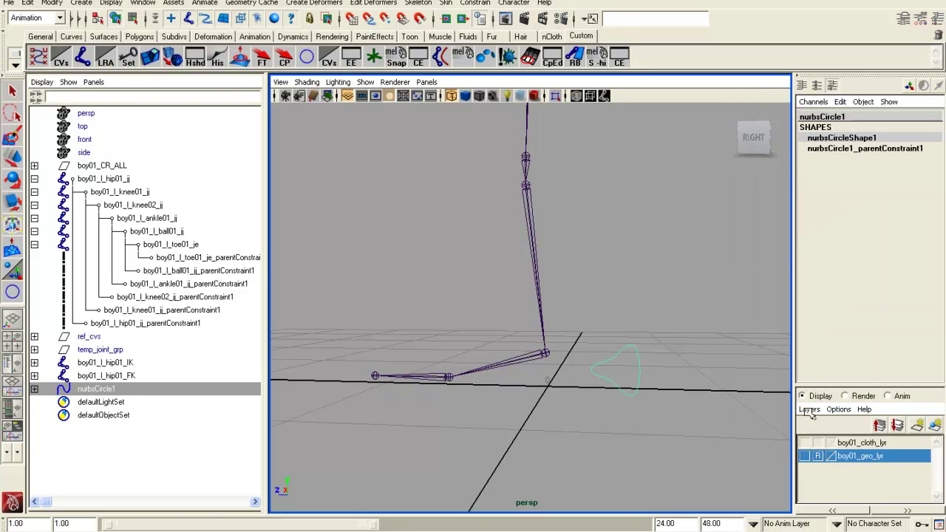
Step: Rename the heel control curve to boy_l_legBlend01_cc
double_click(821, 116)
type("boy_l_legBlend01_cc")
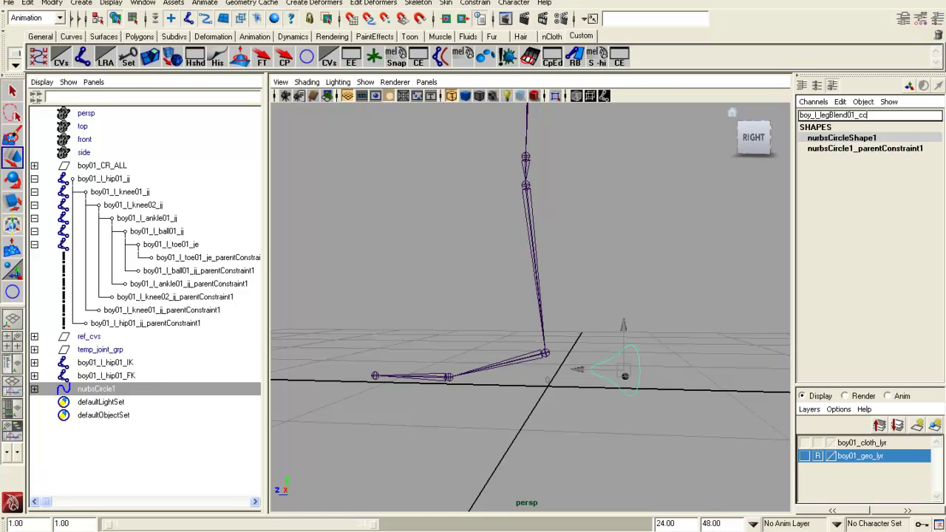
key("Return")
Step: Add a keyable float attribute named ik_fk_Blend with a minimum of 0 to the boy_l_legBlend01_cc curve
left_click_drag(590, 257, 544, 252, "alt")
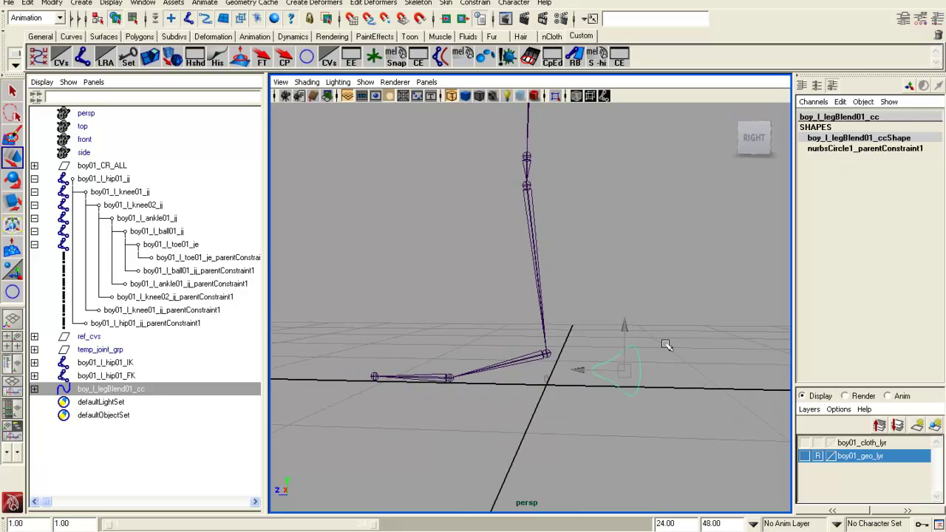
mouse_move(658, 342)
left_mouse_down("alt")
mouse_move(664, 361)
mouse_move(665, 352)
left_mouse_up("alt")
left_click(64, 3)
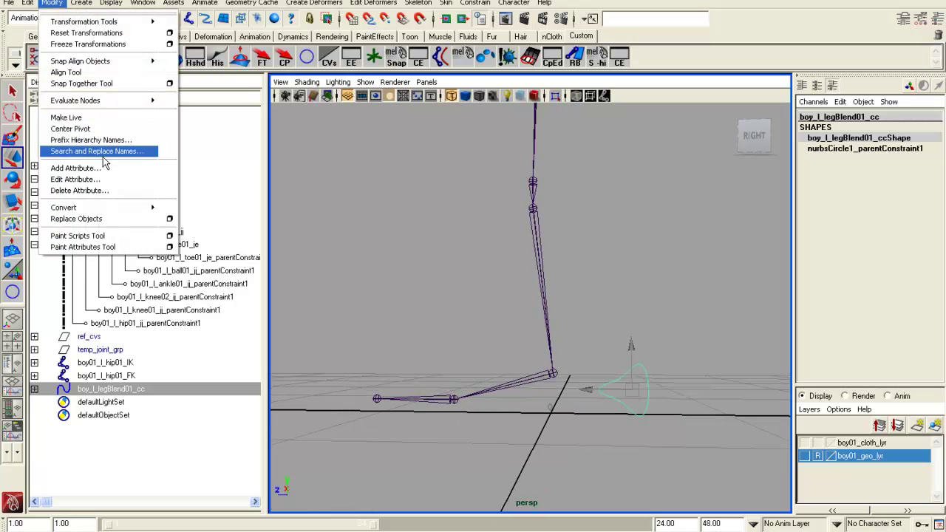
left_click(151, 168)
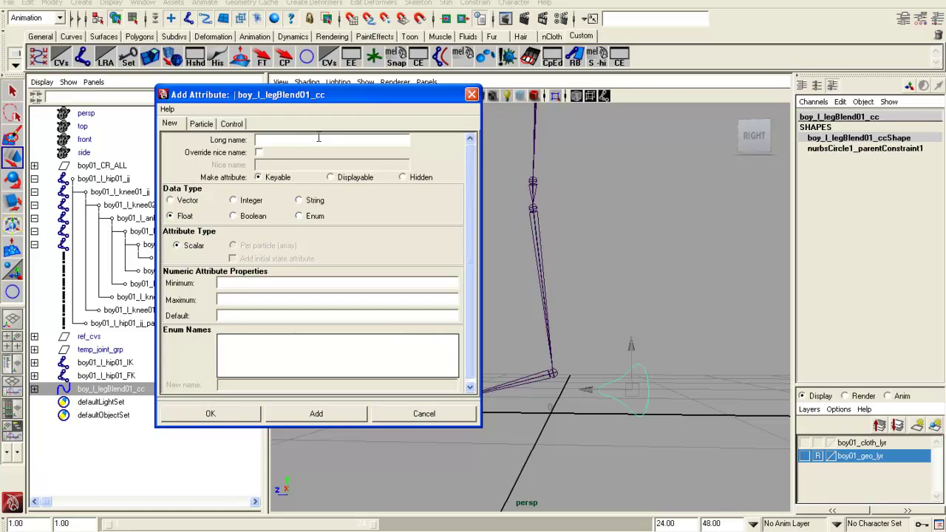
type("ik_fk_Blend")
left_click(261, 283)
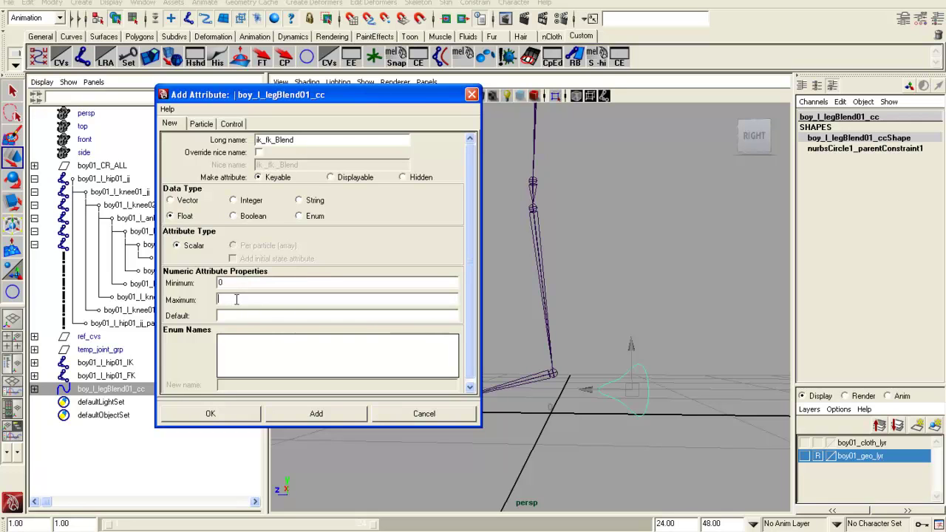
left_click(207, 412)
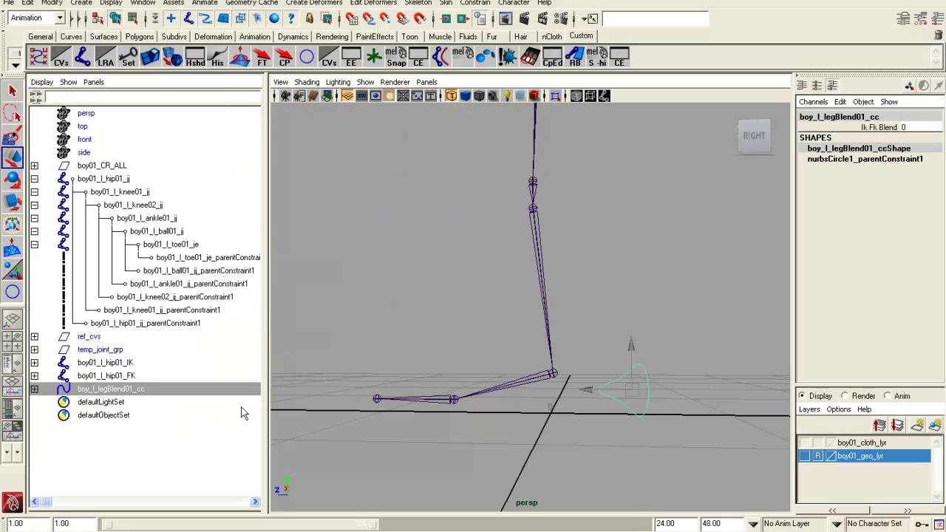
Step: Scrub the curve's Ik Fk Blend attribute toward its lower limit to test it
left_click(891, 124)
middle_click_drag(572, 188, 282, 190)
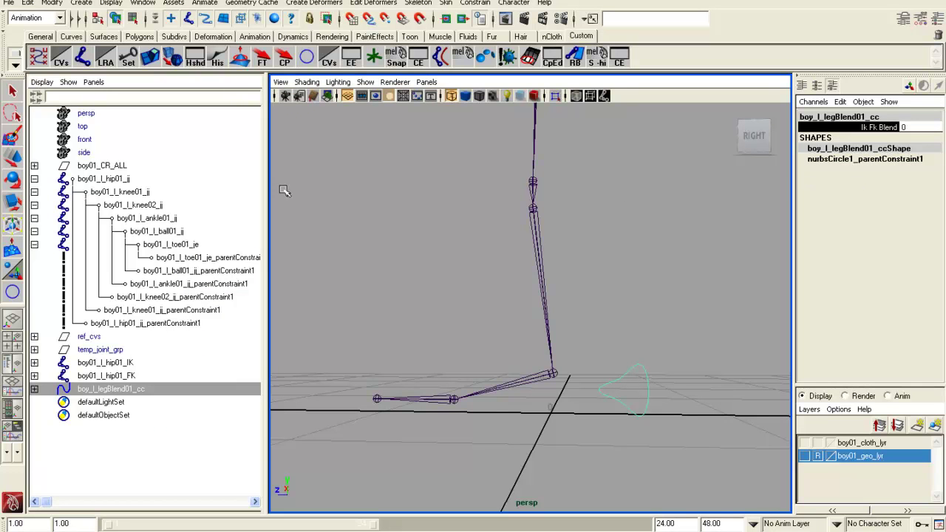
middle_click_drag(464, 311, 456, 333, "alt")
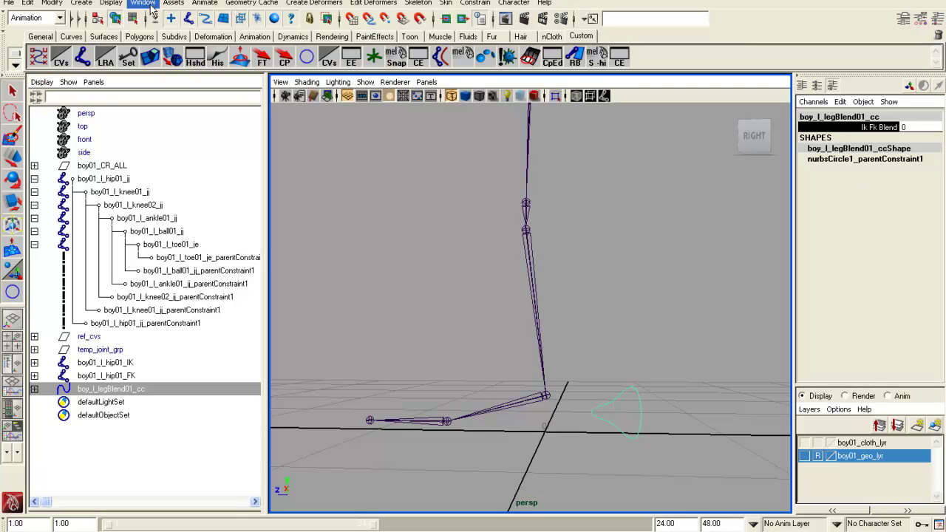
Step: Set up a Set Driven Key with boy_l_legBlend01_cc as driver and boy01_l_hip01_jj_parentConstraint1 as driven
left_click(195, 4)
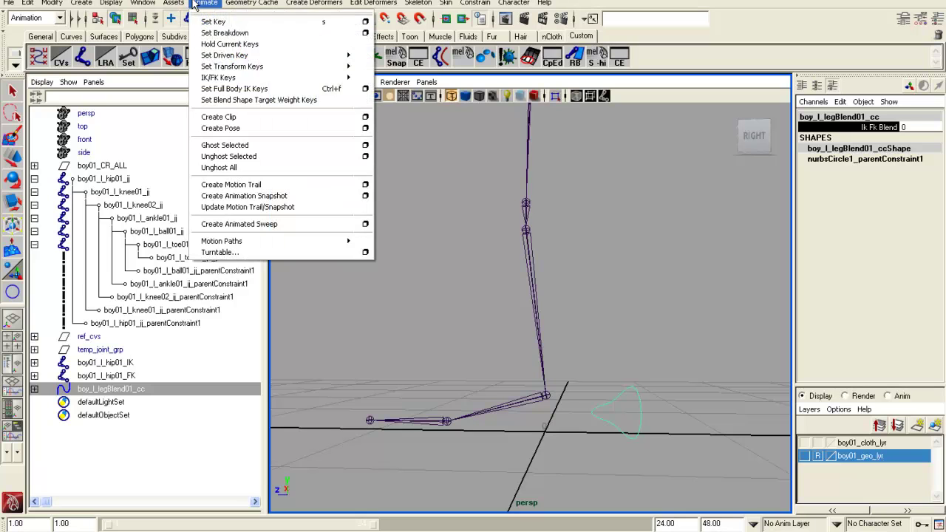
mouse_move(264, 55)
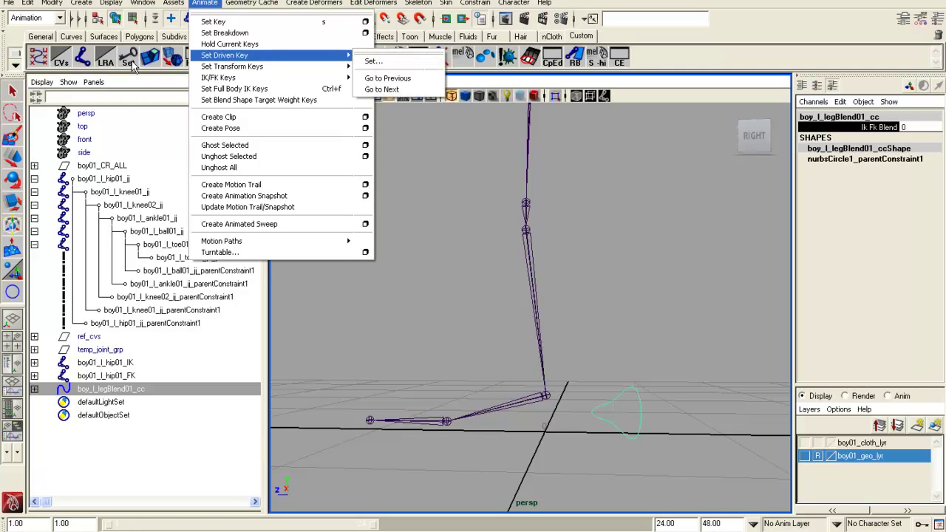
left_click(377, 61)
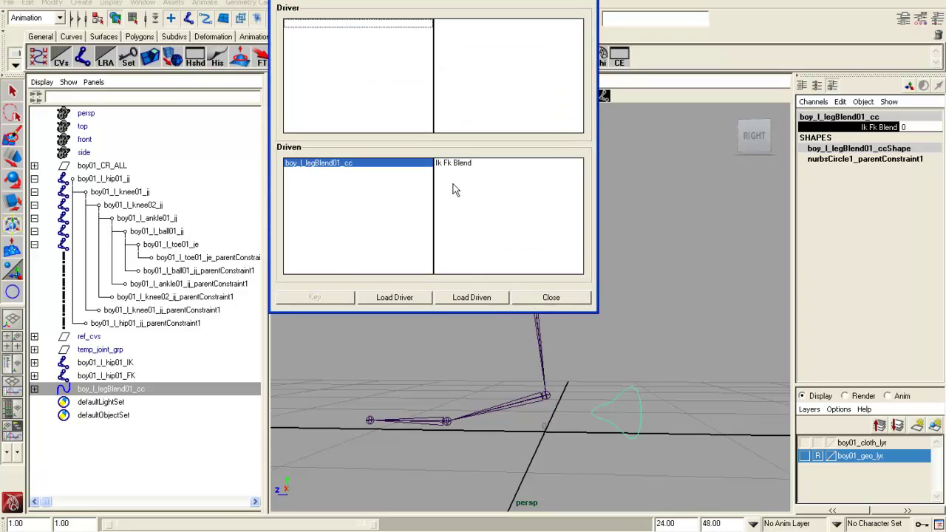
left_click(399, 300)
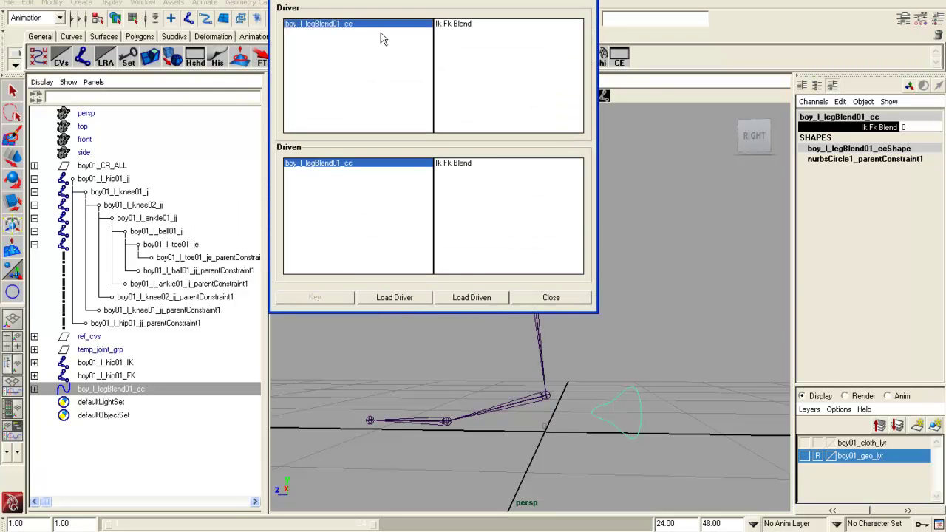
left_click_drag(474, 0, 462, 43)
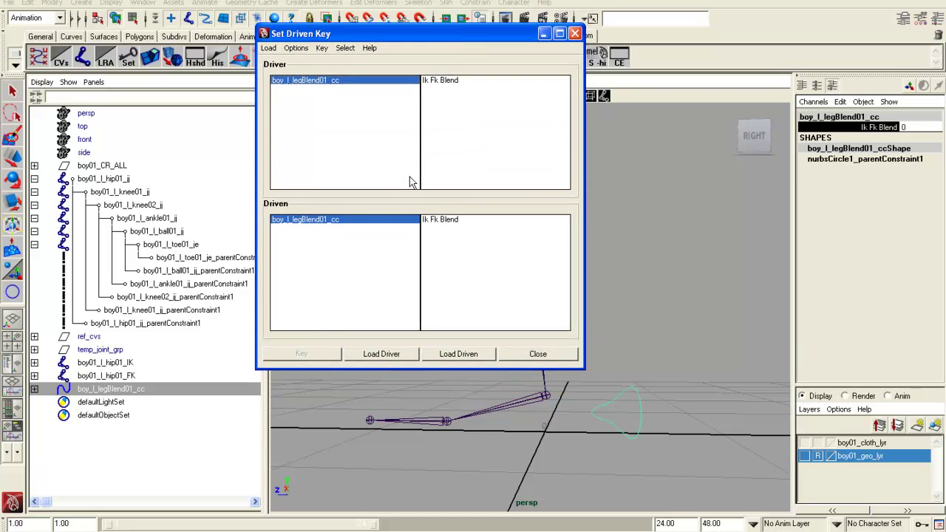
left_click(164, 324)
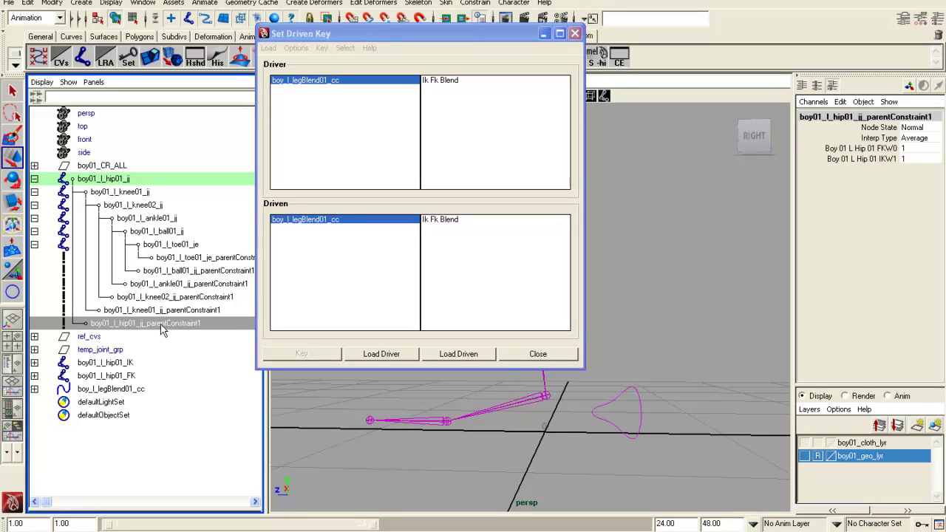
left_click(454, 355)
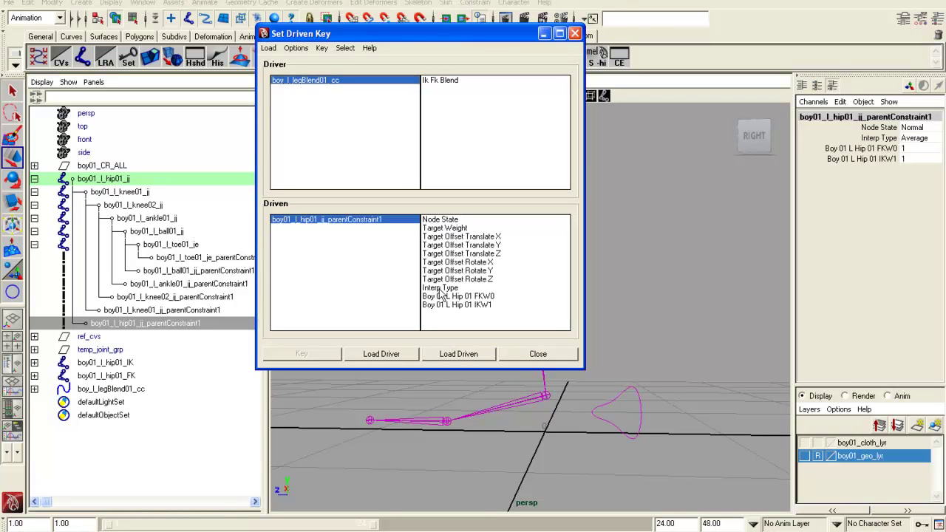
Step: Reselect the hip parent constraint and set its Boy 01 L Hip 01 FKW0 weight to 0
left_click(326, 80)
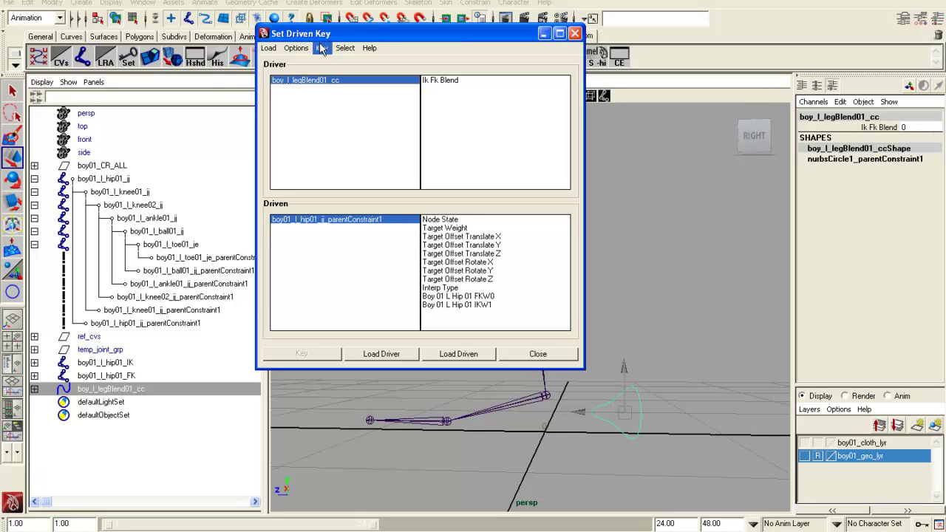
left_click(345, 48)
left_click(353, 79)
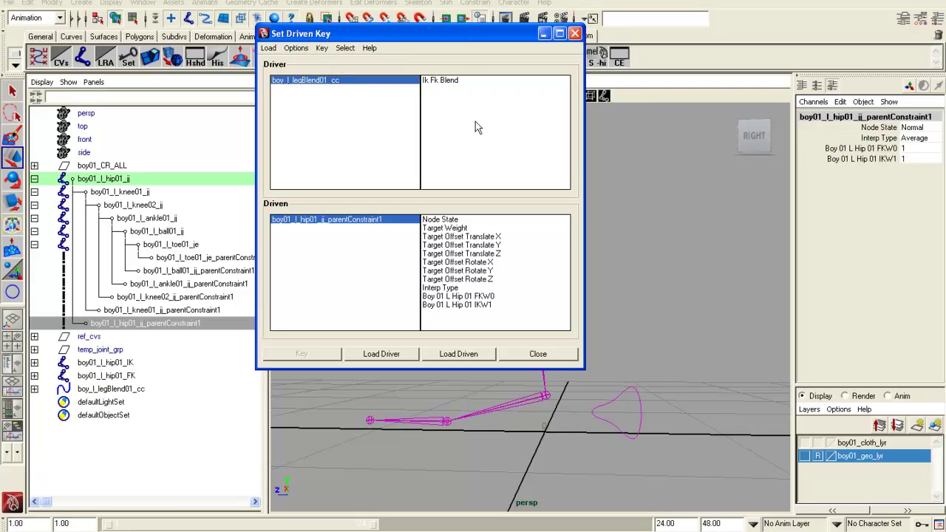
left_click(931, 150)
type("0")
key("Return")
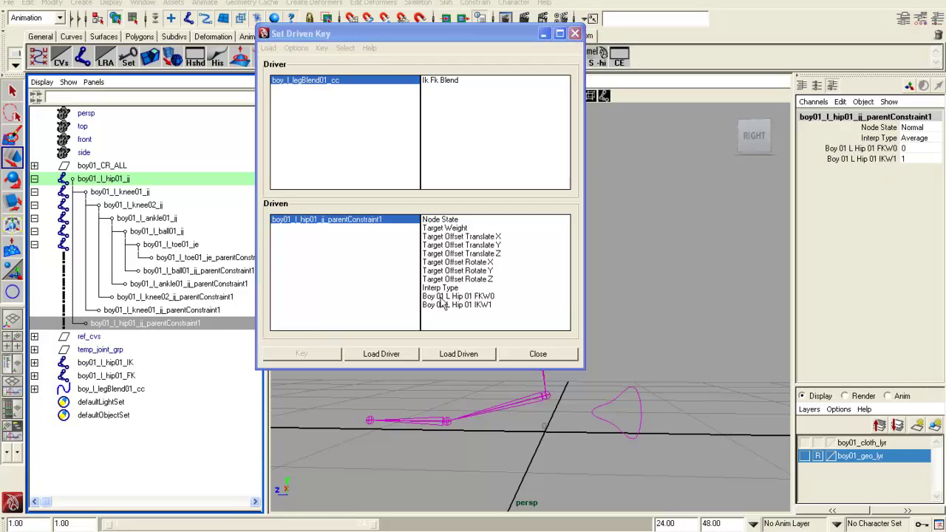
Step: Key the hip constraint's FKW0 and IKW1 weights against Ik Fk Blend at 0
left_click_drag(441, 298, 442, 314)
left_click(442, 81)
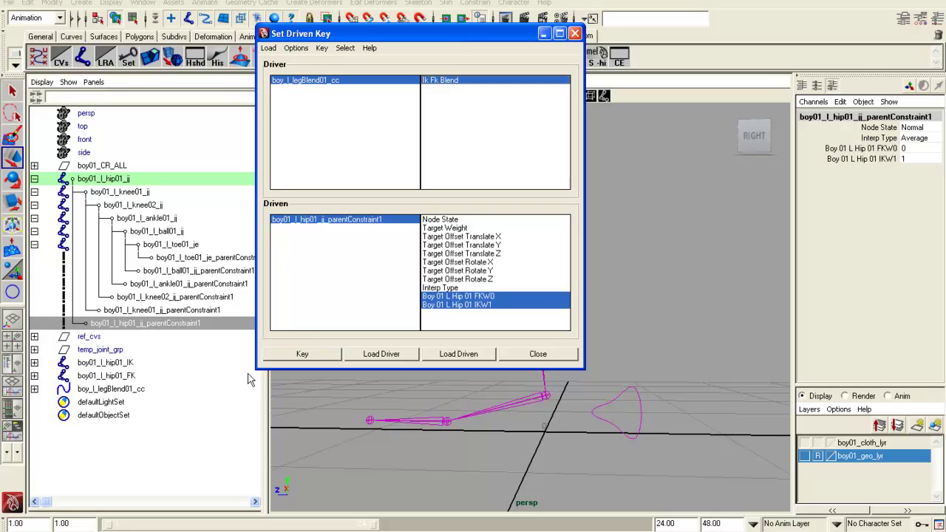
left_click(287, 351)
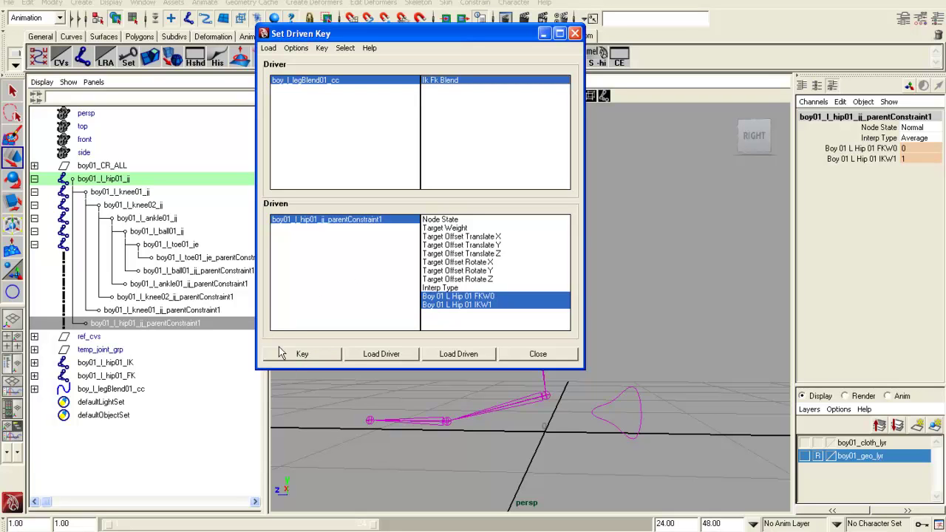
Step: Set Ik Fk Blend to 1 on the driver curve boy_l_legBlend01_cc and reselect the driven hip constraint
left_click(325, 85)
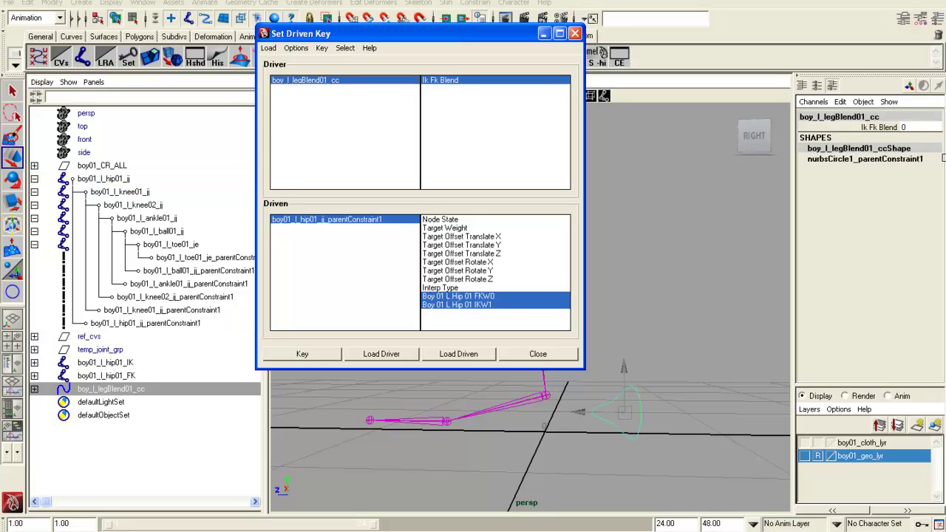
left_click(914, 129)
key("Return")
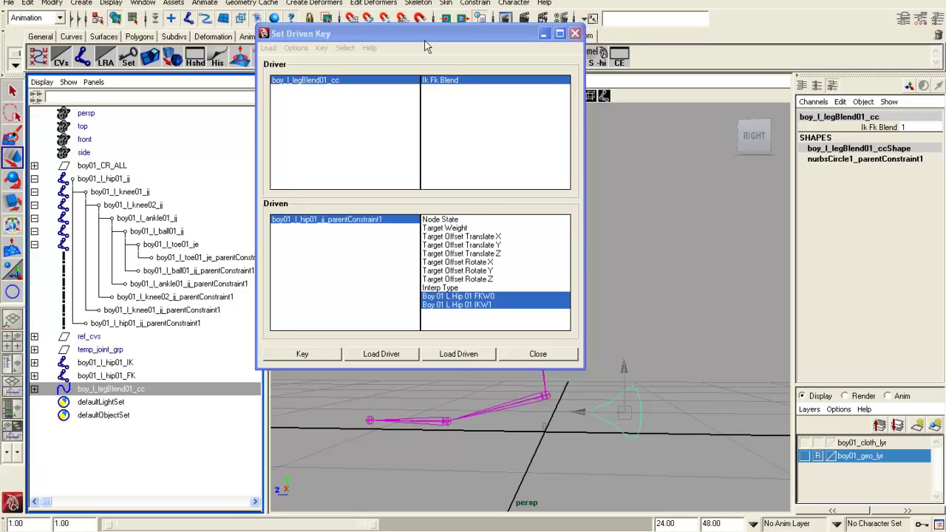
left_click(345, 47)
left_click(362, 67)
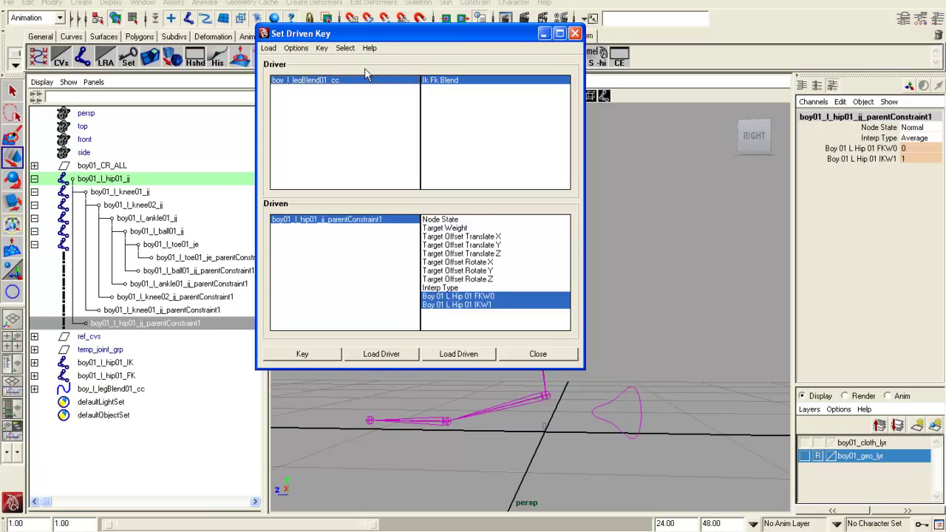
Step: Set the hip constraint's FKW0 weight to 1 and IKW1 weight to 0, and key both against Ik Fk Blend at 1
left_click(918, 148)
key("Return")
left_click(918, 149)
type("1")
key("Return")
left_click(918, 159)
type("0")
key("Return")
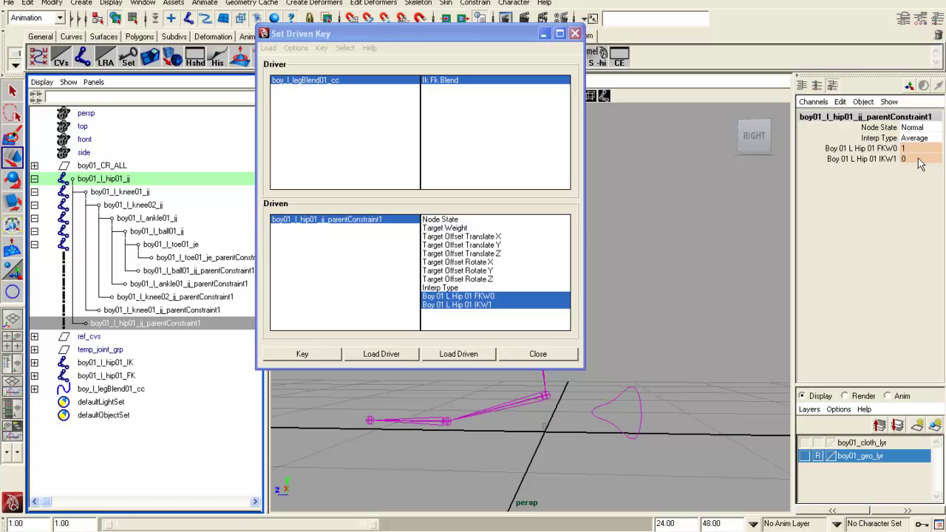
left_click(293, 354)
left_click(291, 353)
Step: Load boy01_l_knee01_jj_parentConstraint1 as the driven object and choose its FKW0 and IKW1 weights
left_click(198, 319)
left_click(198, 311)
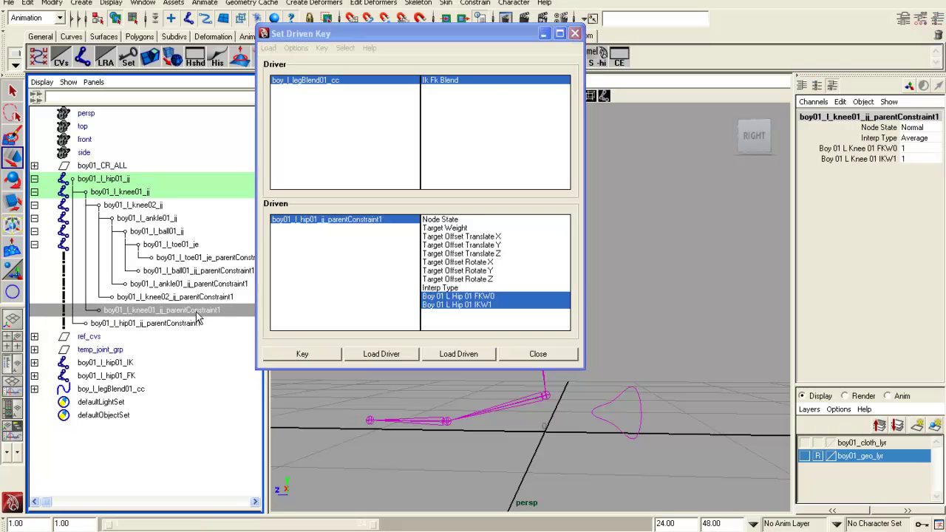
left_click(456, 353)
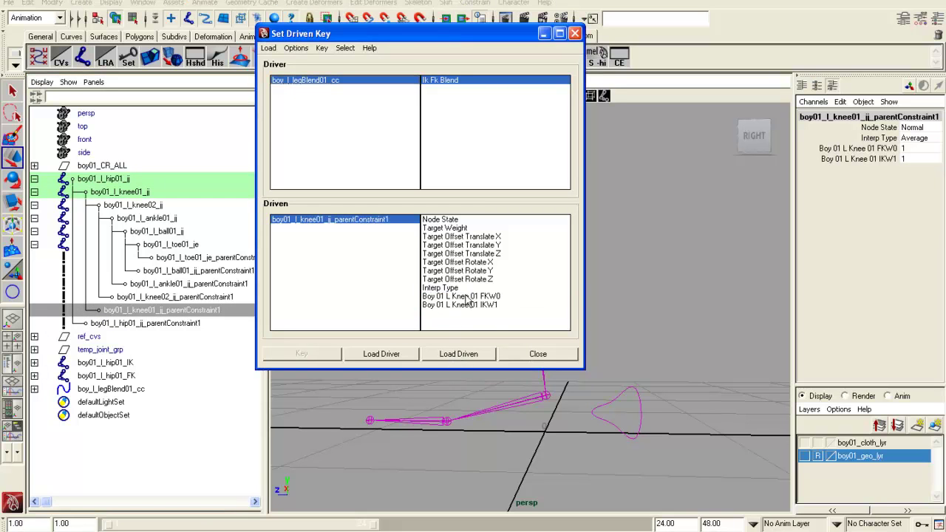
left_click_drag(470, 299, 471, 309)
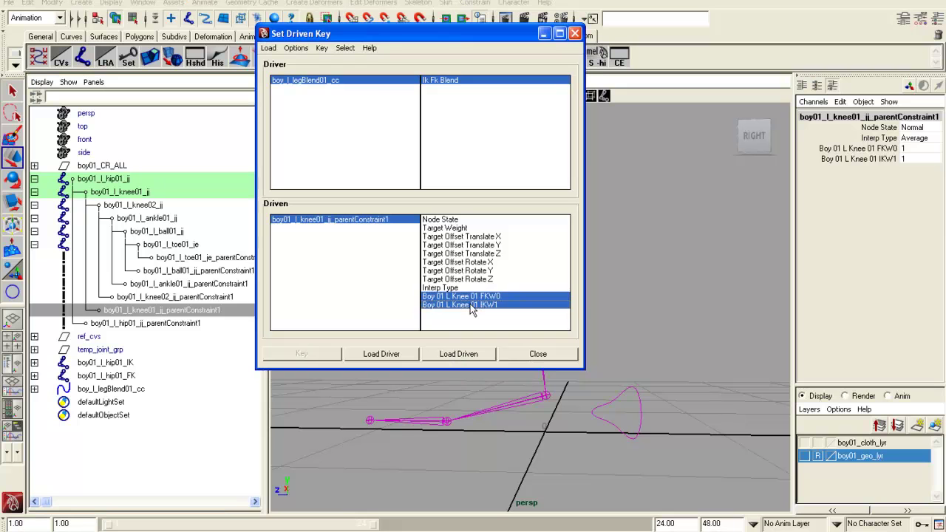
Step: Set the driver curve's Ik Fk Blend to 0, float the driven-item selection command, and use it to reselect the knee01 constraint
left_click(385, 83)
left_click(911, 130)
type("0")
key("Return")
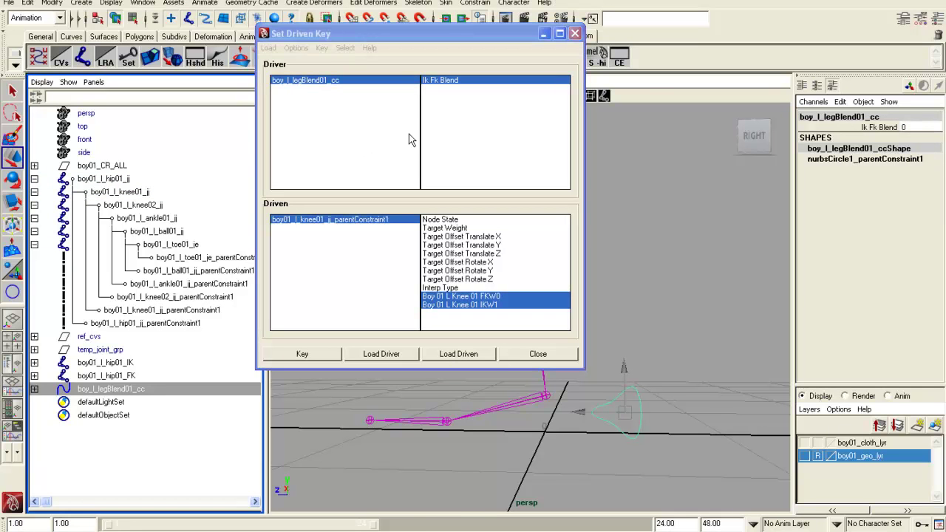
left_click(345, 48)
left_click(354, 55)
left_click_drag(350, 51, 120, 78)
left_click(140, 88)
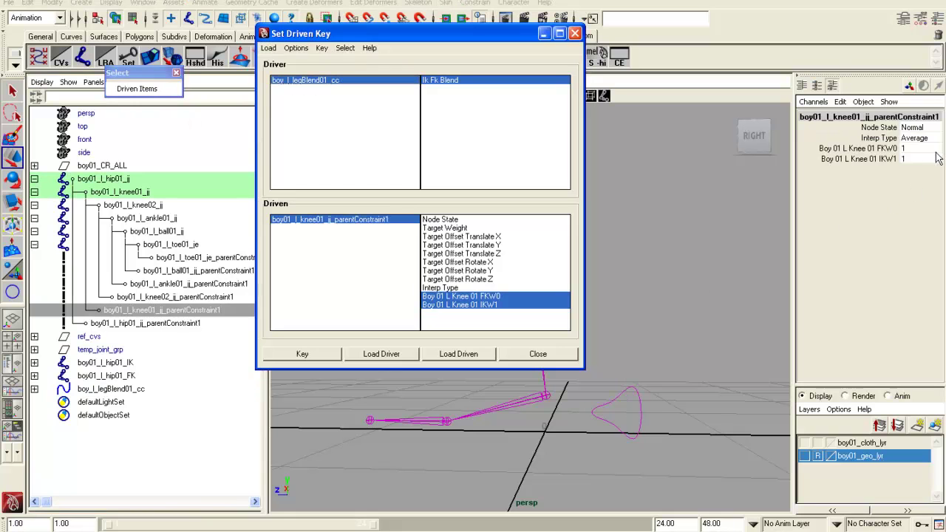
Step: Set the knee01 constraint's FKW0 weight to 0 and key both weights against Ik Fk Blend at 0
left_click(934, 149)
key("Return")
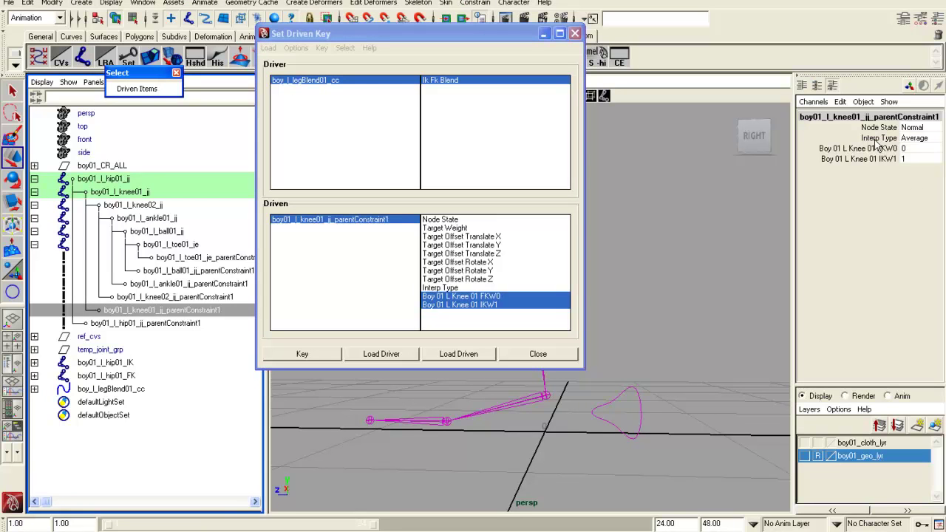
left_click(315, 354)
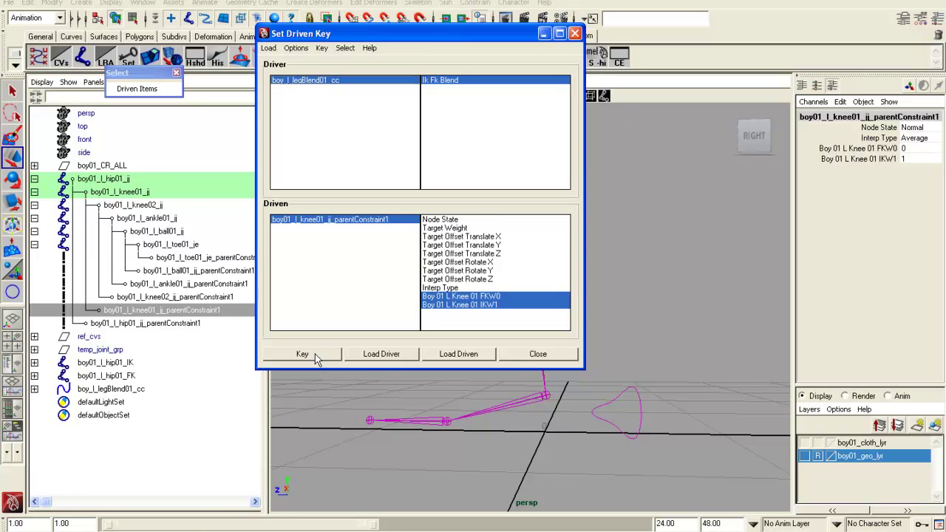
Step: Set Ik Fk Blend to 1 on the driver curve and reselect the driven knee01 constraint
left_click(337, 80)
left_click(914, 127)
type("1")
key("Return")
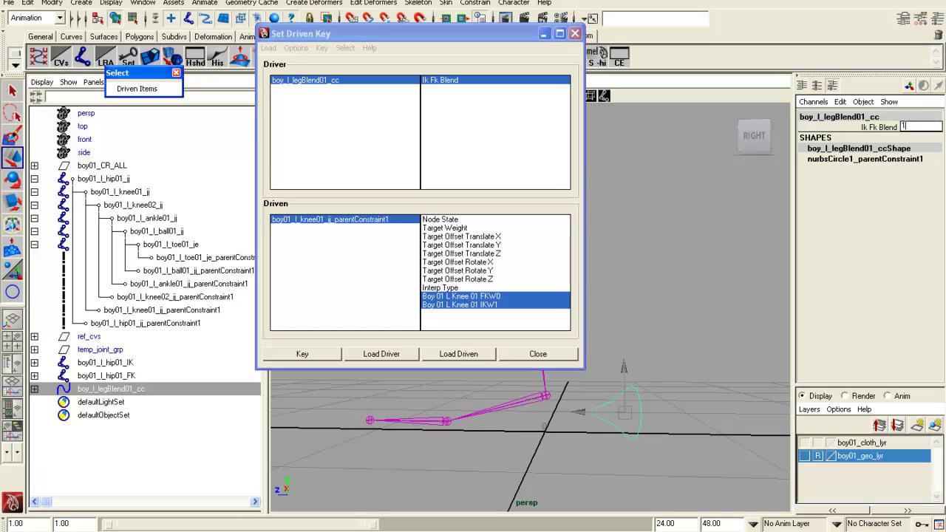
left_click(136, 88)
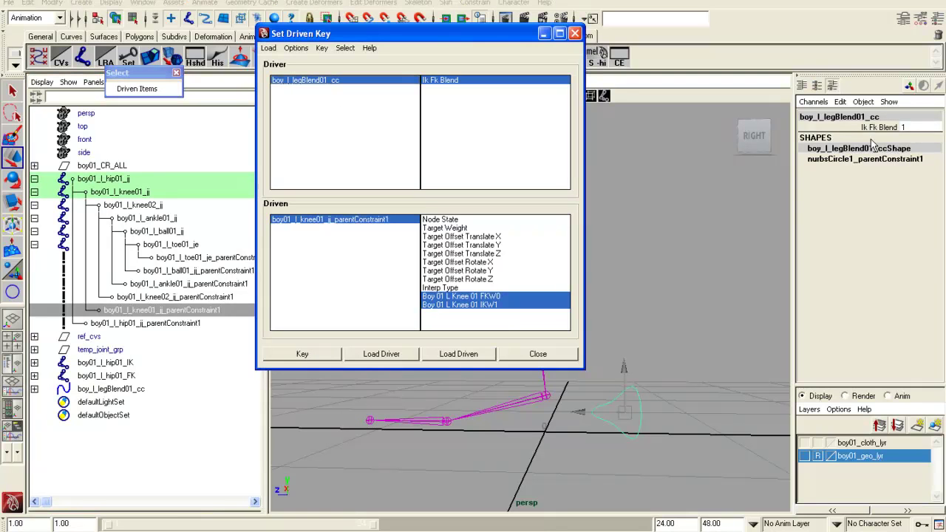
Step: Set the knee01 constraint's FKW0 weight to 1 and IKW1 weight to 0, and key both against Ik Fk Blend at 1
left_click(921, 149)
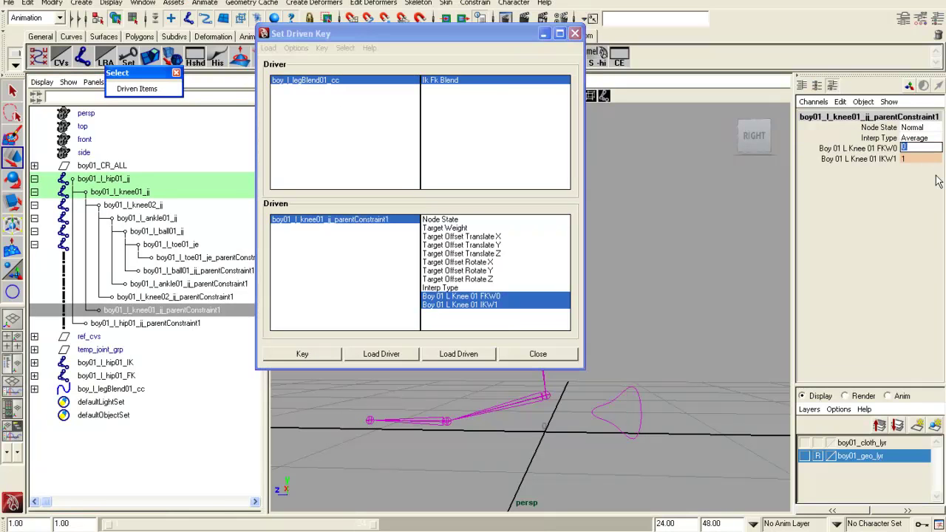
type("1")
key("Return")
left_click(922, 158)
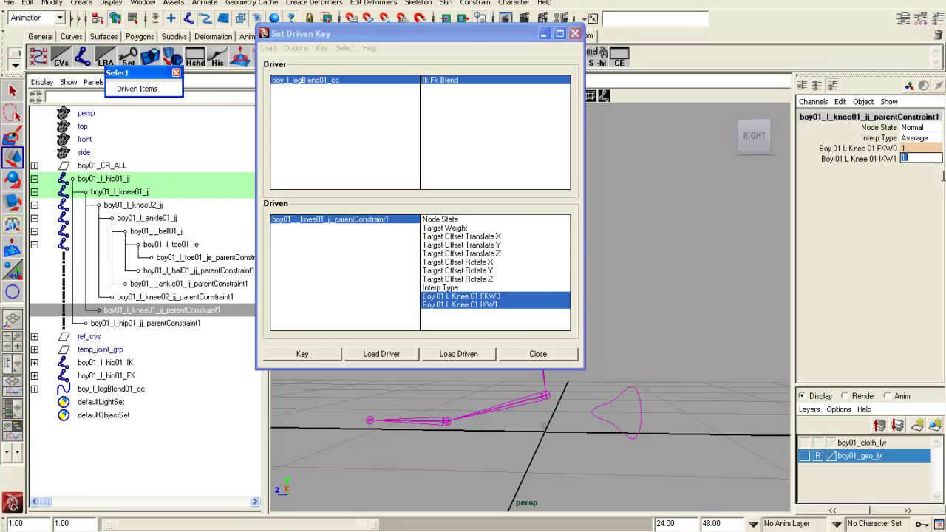
key("Return")
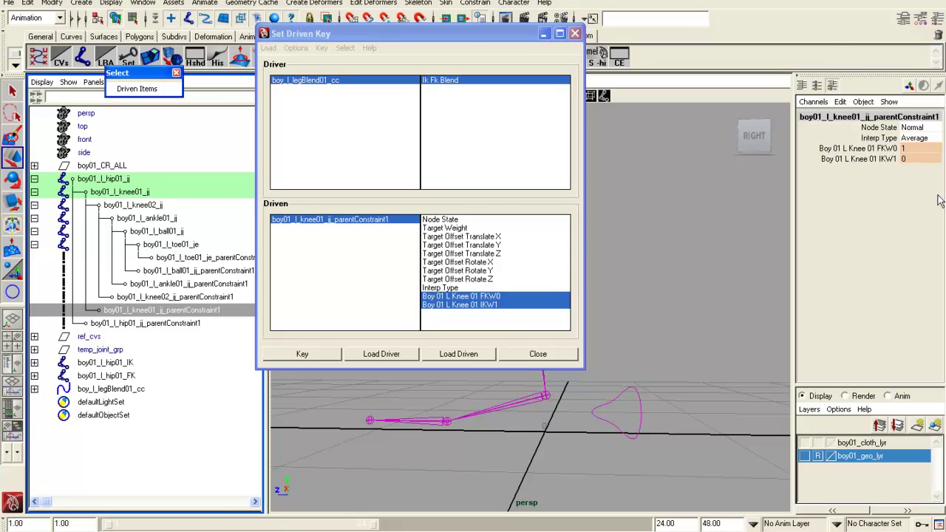
left_click(298, 359)
left_click(298, 360)
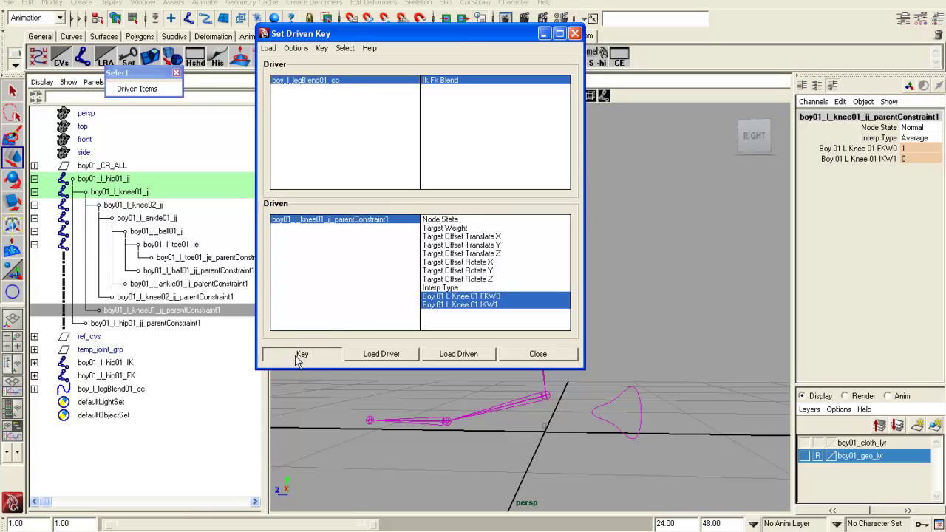
Step: Load boy01_l_knee02_jj_parentConstraint1 as the driven object and choose its FKW0 and IKW1 weights
left_click(206, 297)
left_click(458, 356)
left_click_drag(481, 299, 477, 318)
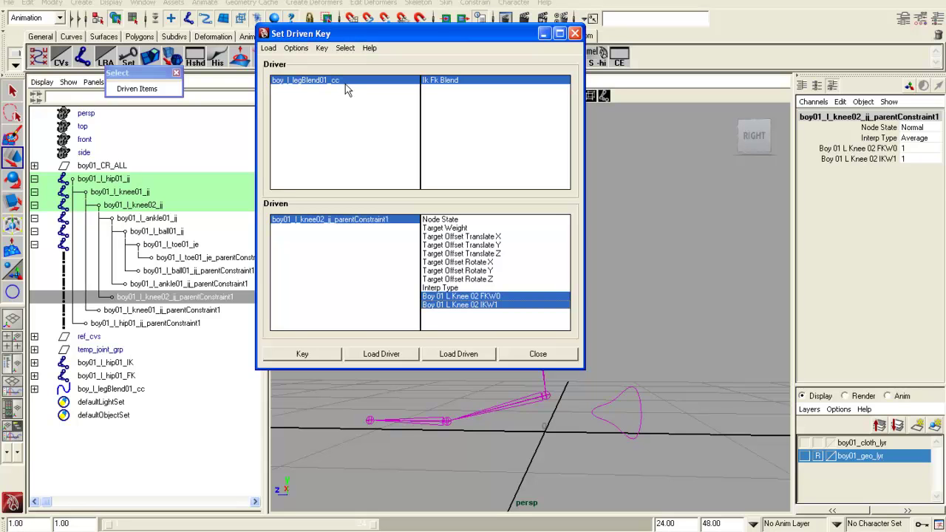
Step: Set the driver curve's Ik Fk Blend to 0 and reselect the driven knee02 constraint with both its FKW0 and IKW1 weights
left_click(369, 81)
left_click(923, 129)
type("0")
key("Return")
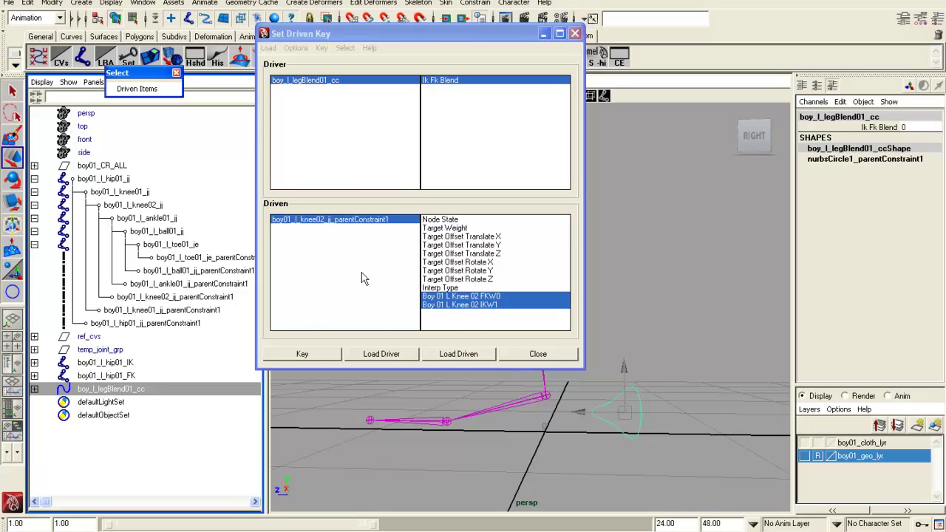
left_click(467, 305, "ctrl")
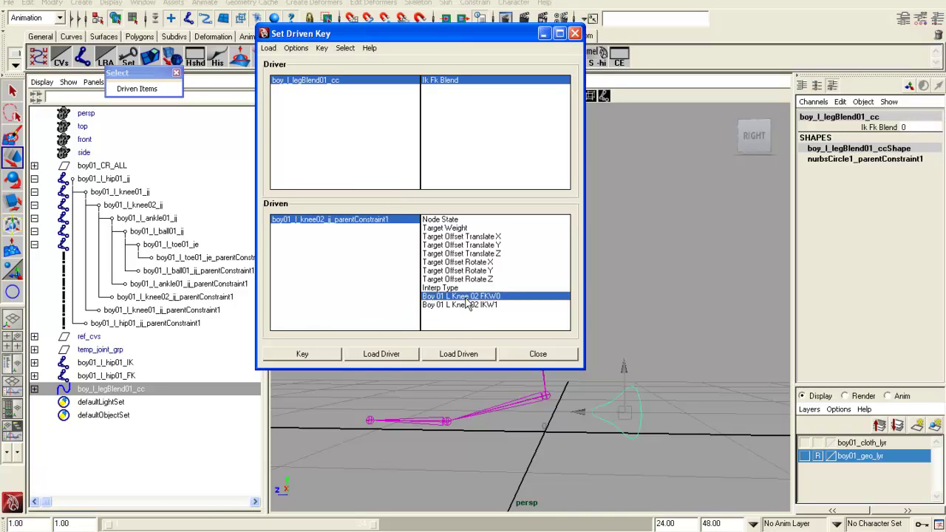
left_click(362, 222)
left_click(472, 309, "ctrl")
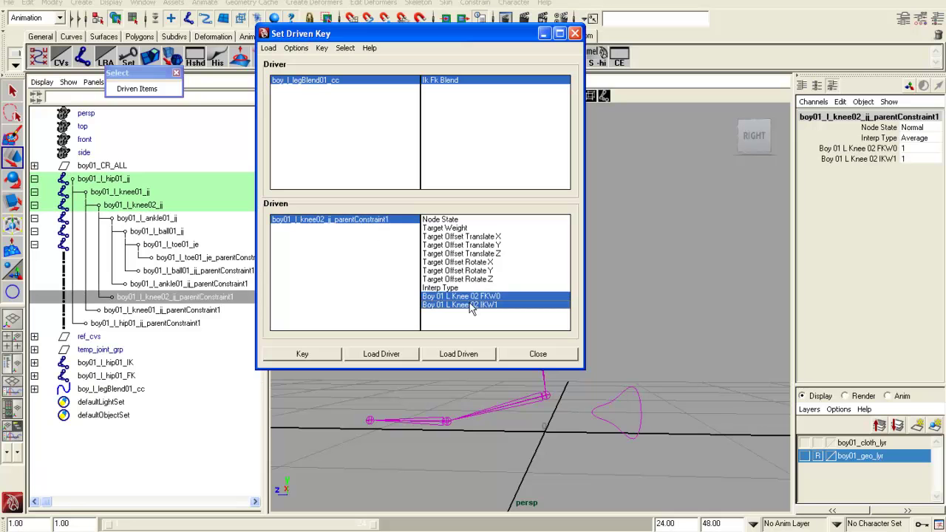
left_click(137, 89)
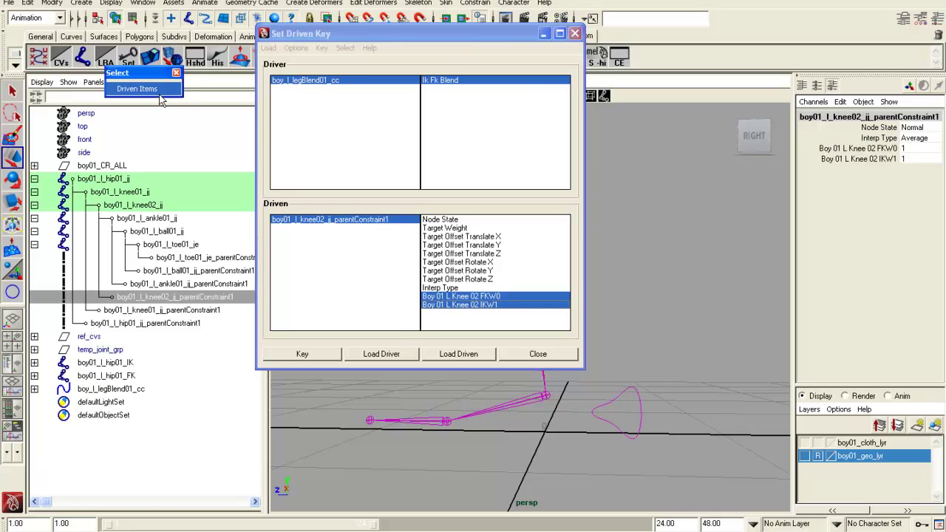
Step: Set the knee02 constraint's FKW0 weight to 0 and key both weights against Ik Fk Blend at 0
left_click(922, 149)
type("0")
key("Return")
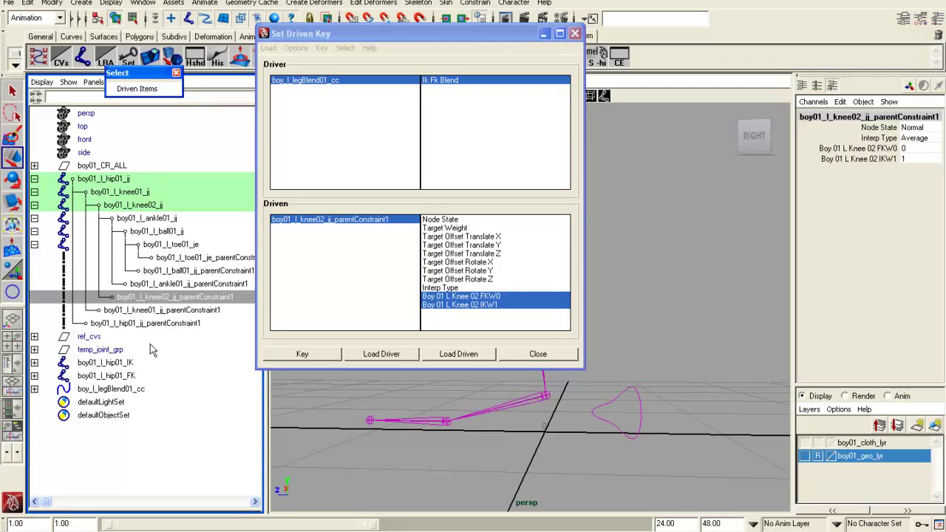
left_click(322, 355)
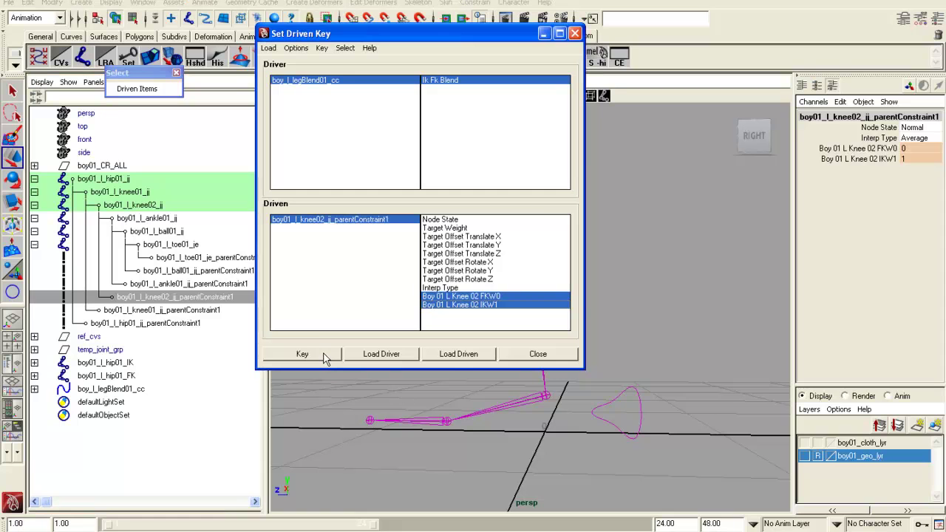
Step: Set Ik Fk Blend to 1 on the driver curve and reselect the driven knee02 constraint
left_click(318, 80)
left_click(920, 127)
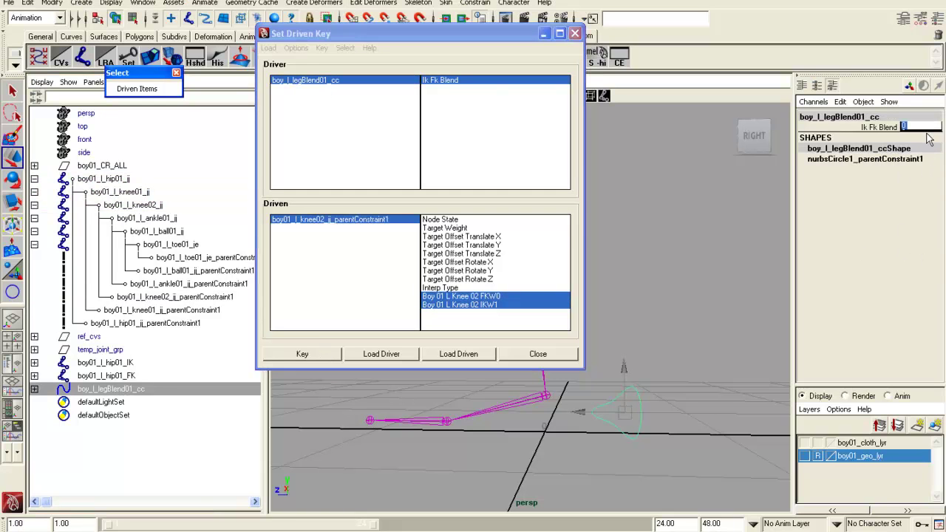
type("1")
key("Return")
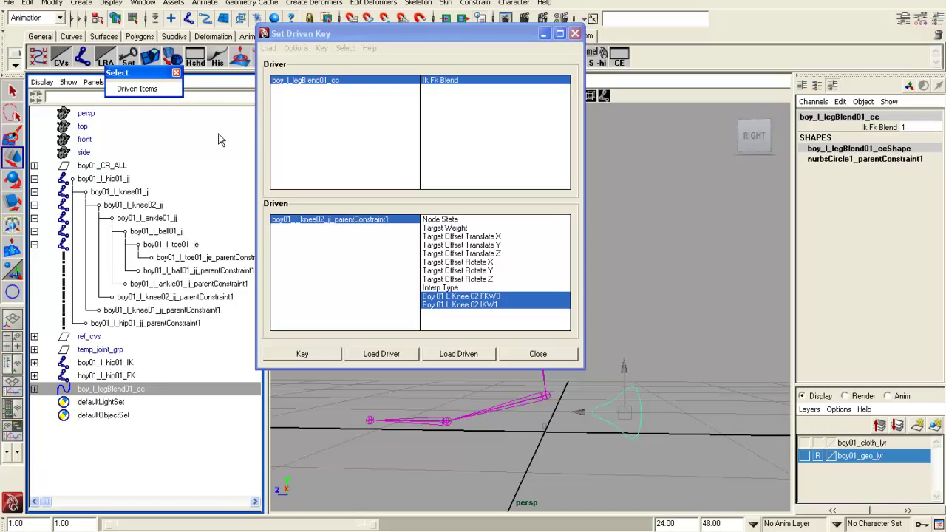
left_click(144, 95)
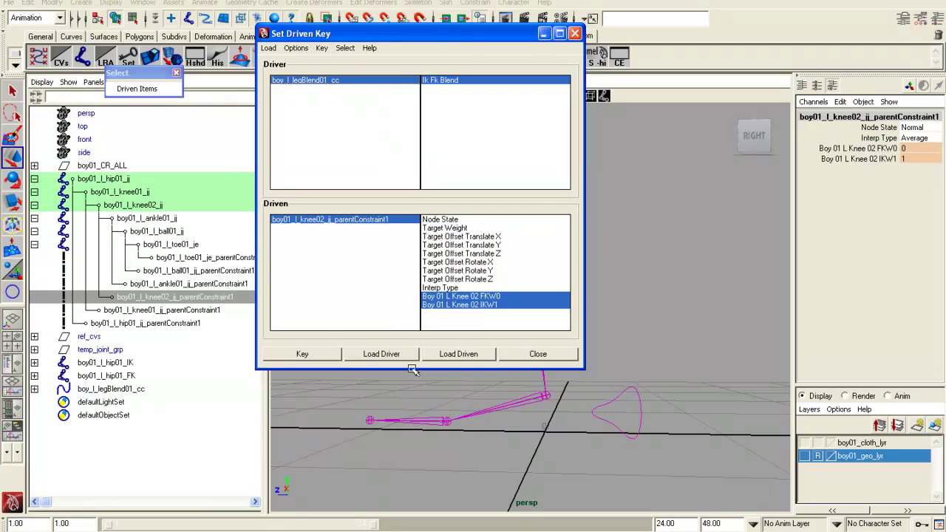
Step: Set the knee02 constraint's IKW1 weight to 0 and FKW0 weight to 1, and key both against Ik Fk Blend at 1
left_click(928, 159)
type("0")
key("Return")
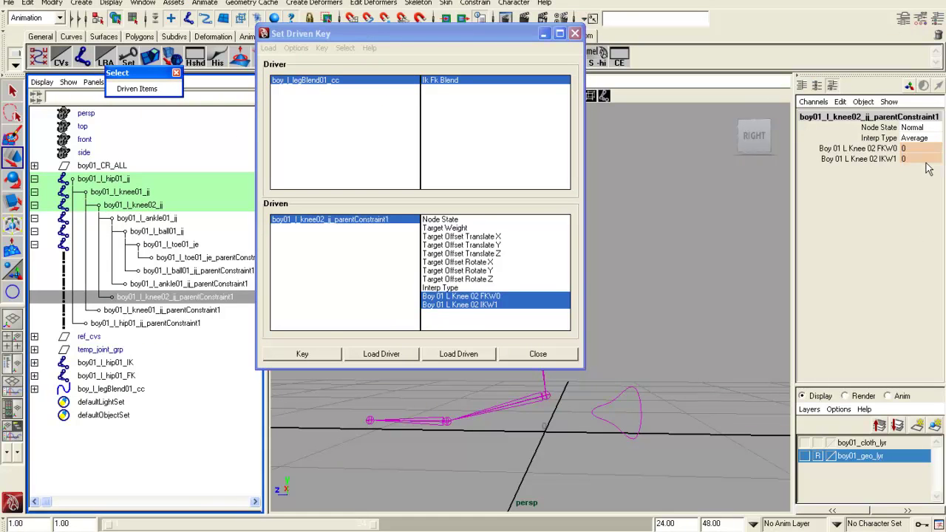
left_click(926, 149)
type("1")
key("Return")
left_click(313, 352)
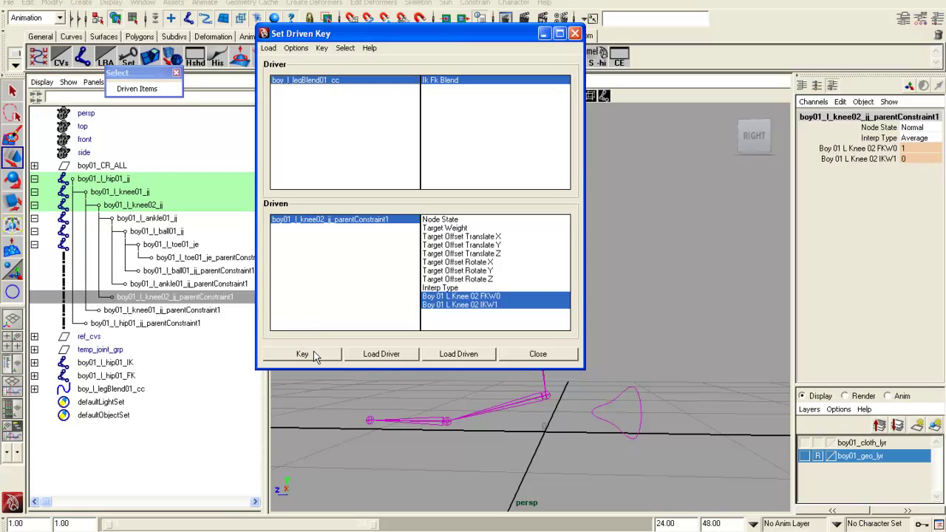
Step: Select the driver curve boy_l_legBlend01_cc and set its Ik Fk Blend back to 0
left_click(332, 81)
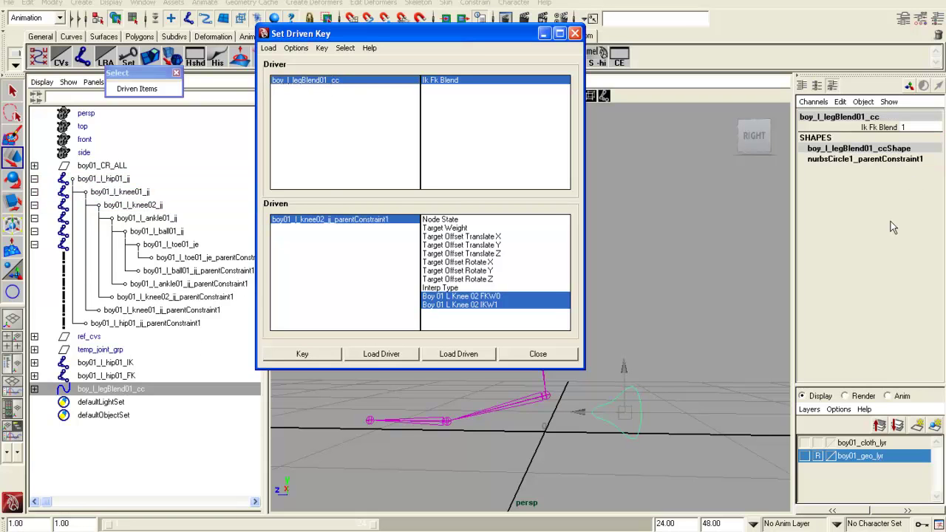
left_click(906, 132)
left_click(906, 129)
type("0")
key("Return")
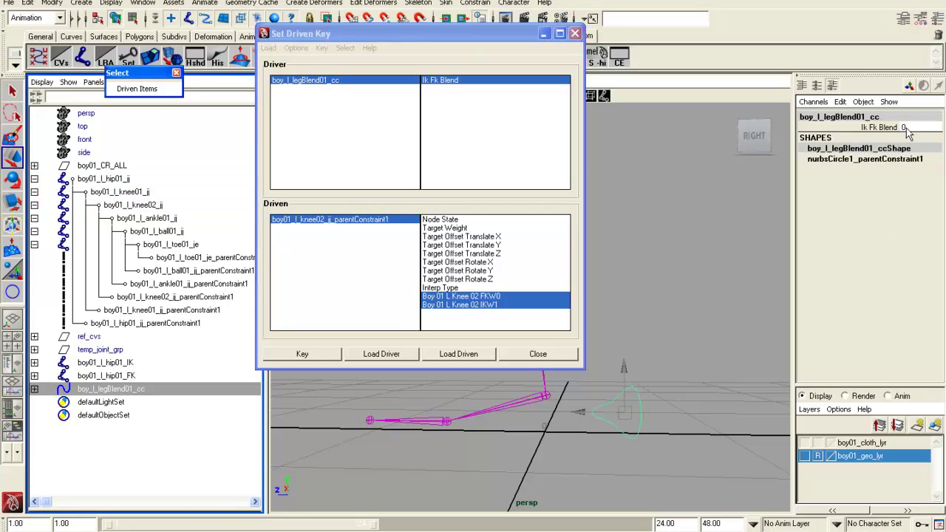
Step: Load boy01_l_ankle01_jj_parentConstraint1 as the driven object and choose its FKW0 and IKW1 weights
left_click(154, 285)
left_click(444, 354)
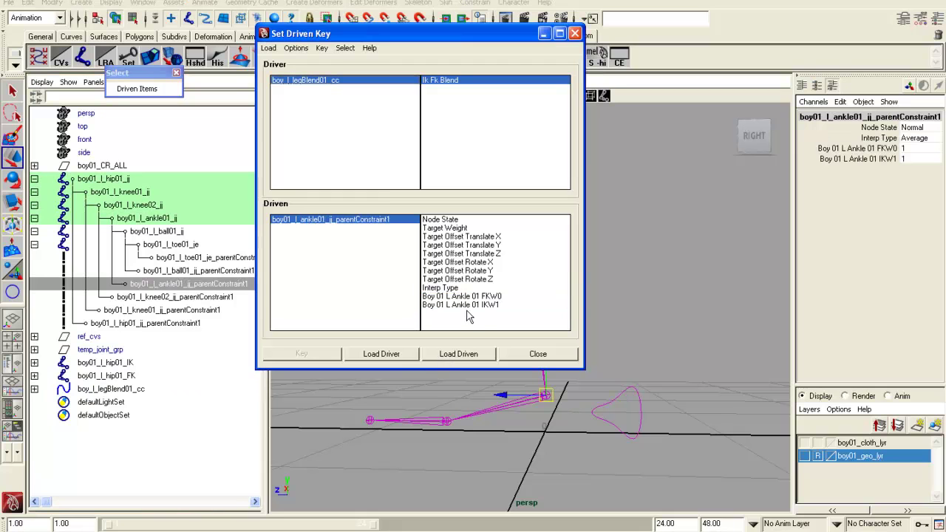
left_click_drag(469, 298, 470, 305)
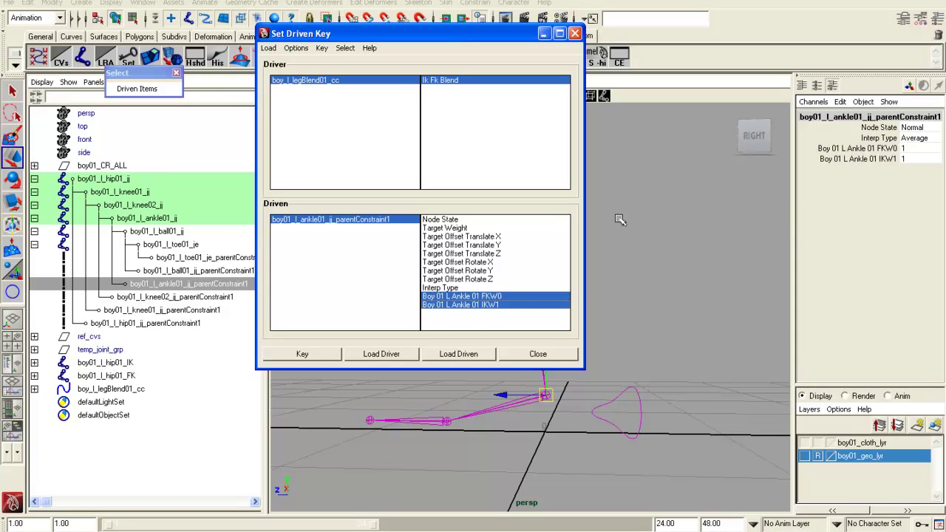
Step: Set the ankle constraint's FKW0 weight to 0 and key both weights against Ik Fk Blend at 0
left_click(932, 152)
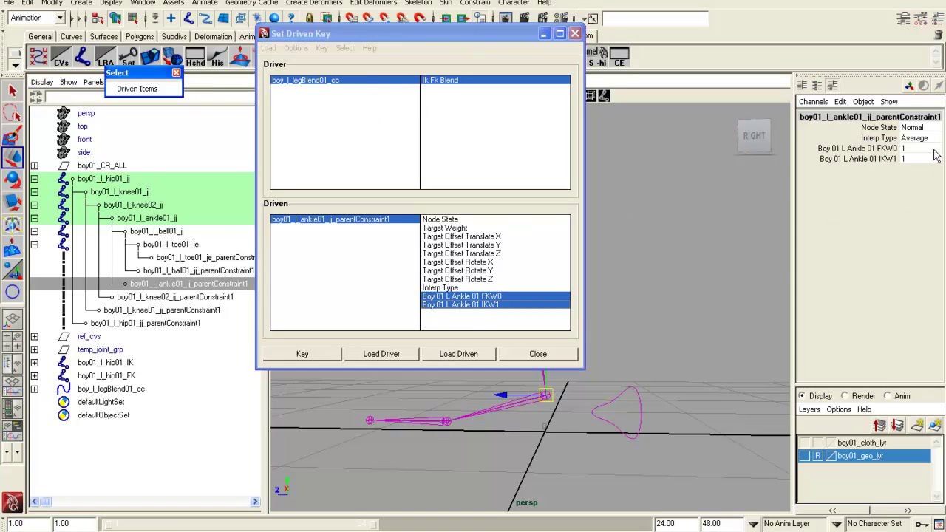
type("0")
key("Return")
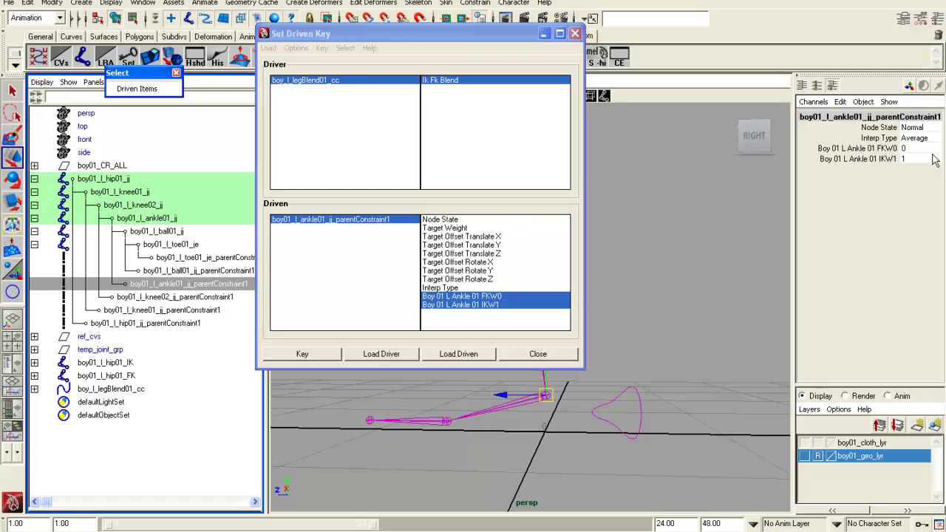
left_click(337, 356)
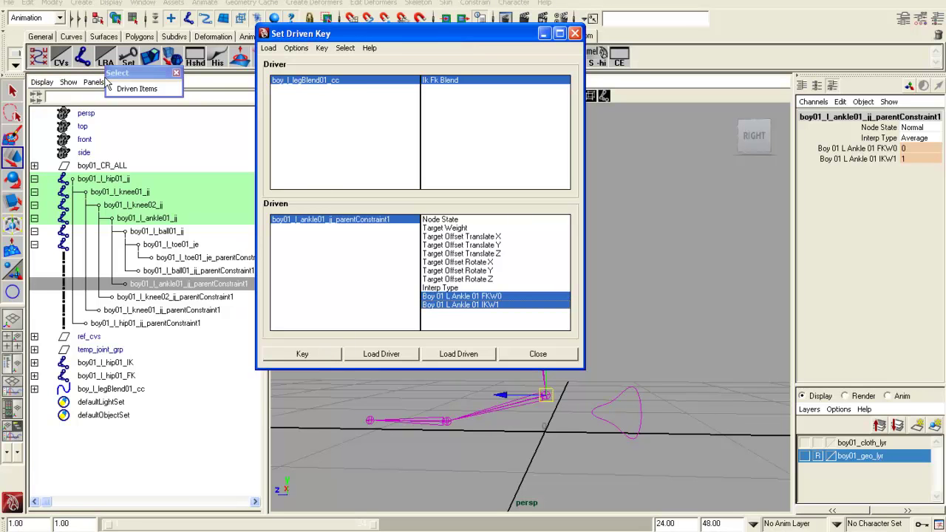
Step: With Ik Fk Blend set to 1, set the ankle constraint's FKW0 to 1 and IKW1 to 0, and key both weights
left_click(343, 79)
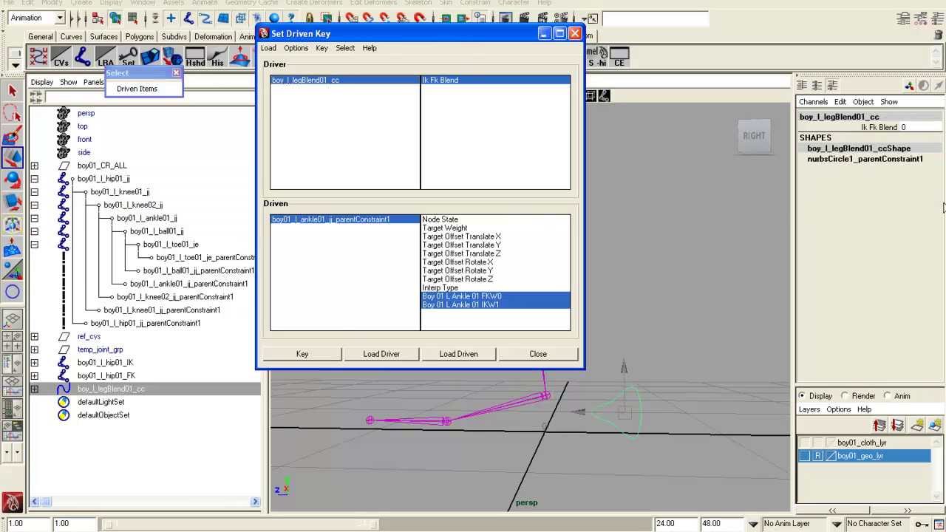
left_click(917, 127)
type("1")
key("Return")
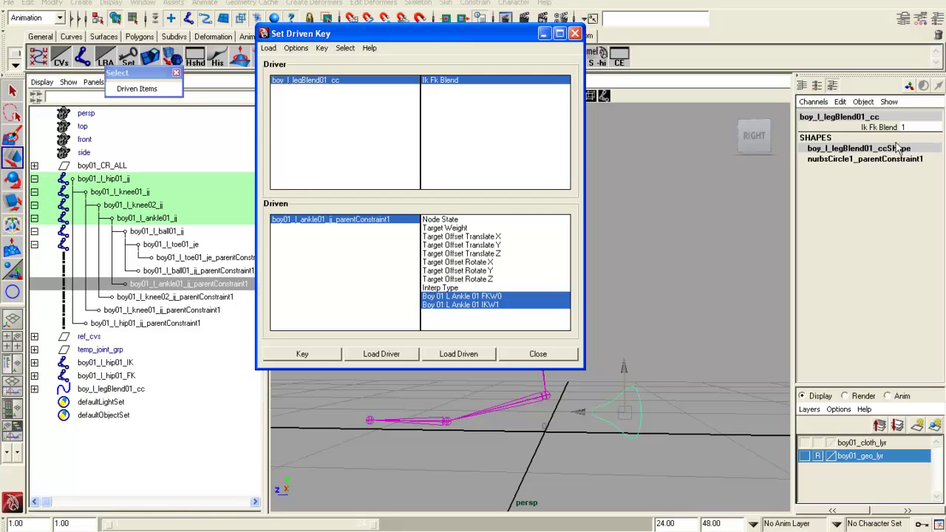
left_click(916, 148)
type("1")
left_click(921, 158)
type("0")
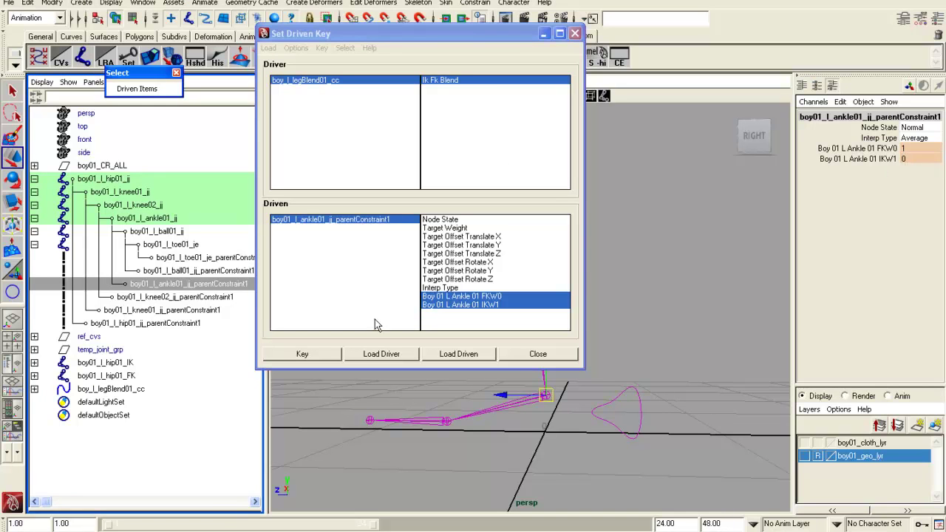
left_click(318, 357)
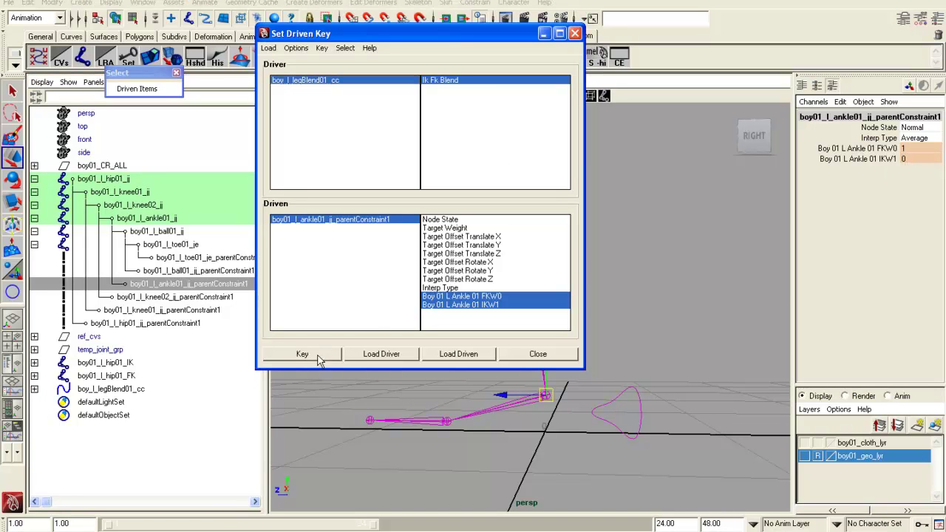
Step: Load boy01_l_ball01_jj_parentConstraint1 as the driven object and choose its FKW0 and IKW1 weights
left_click(229, 272)
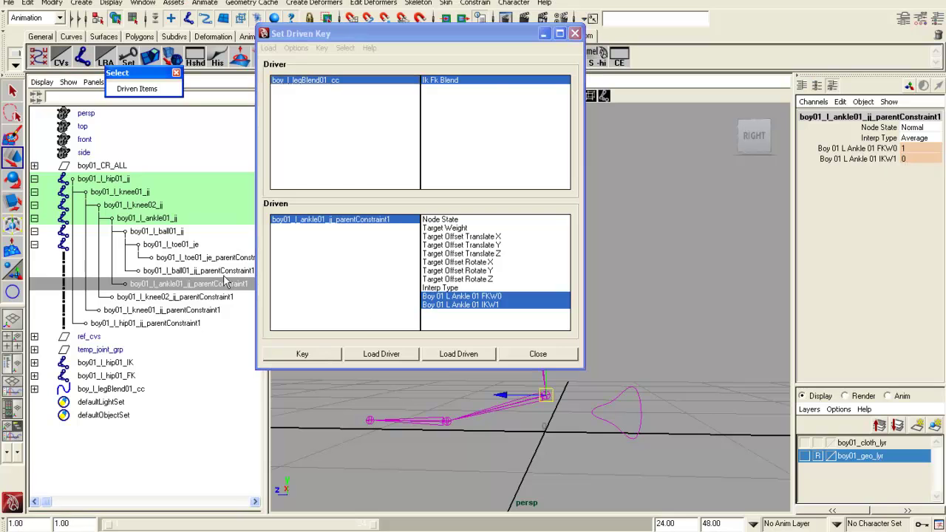
left_click(474, 354)
left_click_drag(486, 304, 484, 296)
Step: With the driver curve's Ik Fk Blend set to 0, set the ball01 constraint's FKW0 to 0 and key both weights
left_click(303, 81)
left_click(912, 128)
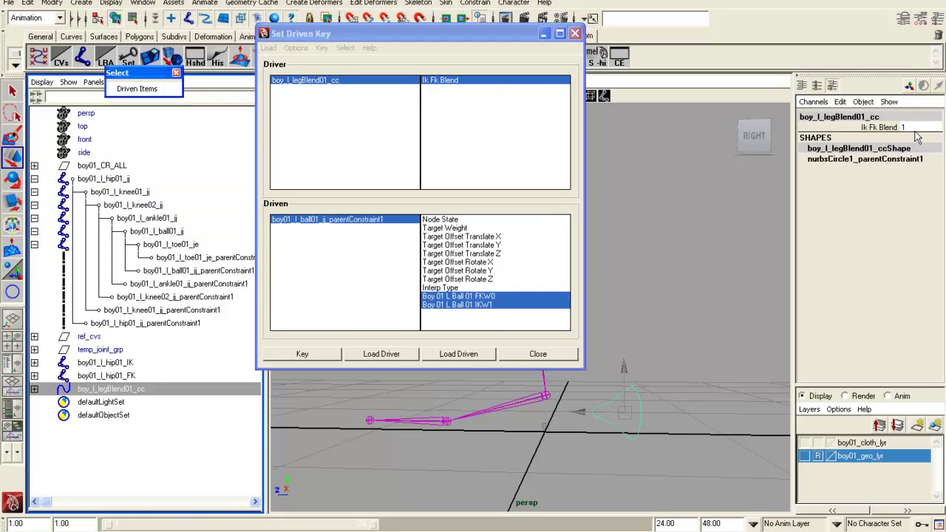
type("0")
key("Return")
left_click(137, 89)
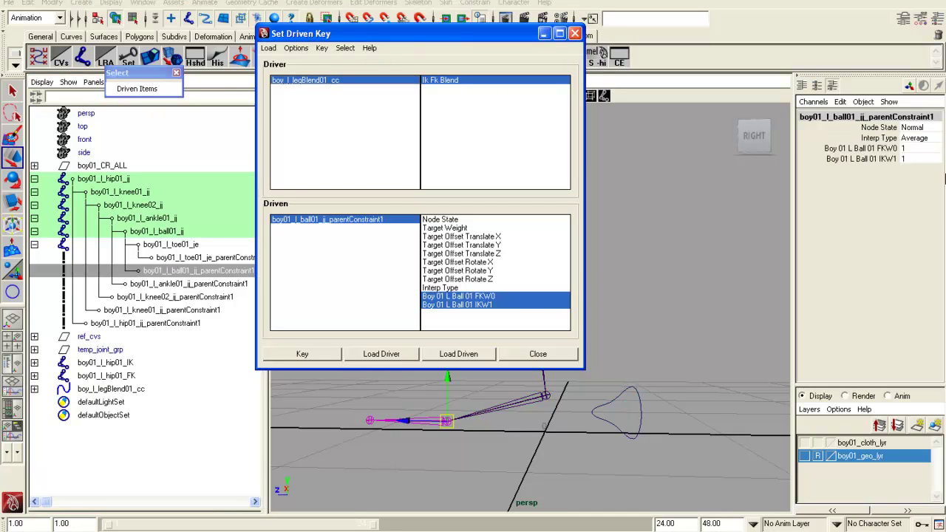
left_click(907, 148)
type("0")
key("Return")
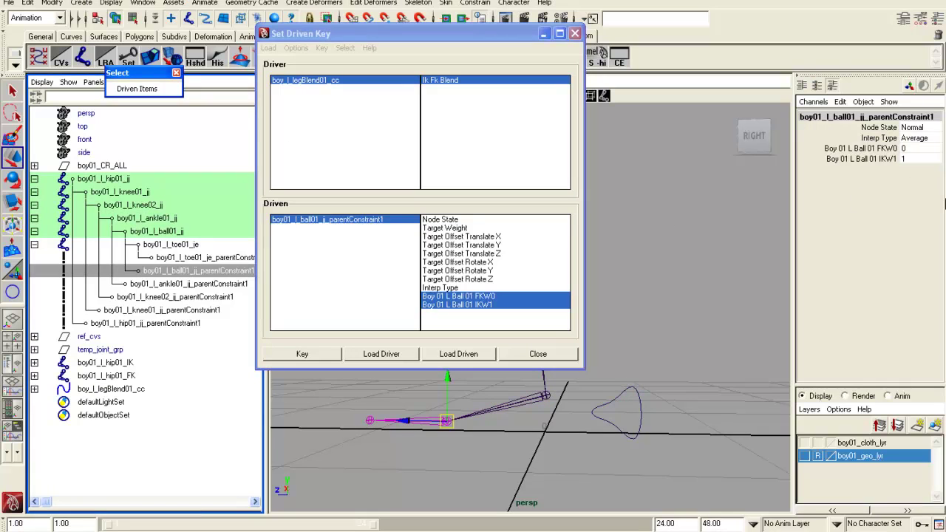
left_click(295, 357)
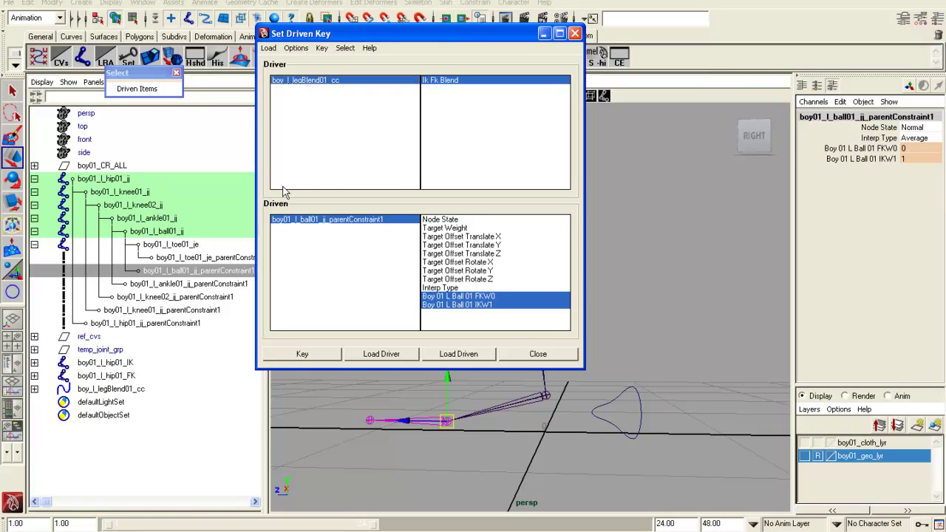
Step: Set Ik Fk Blend to 1 on the driver curve and reselect the driven ball01 constraint
left_click(306, 80)
left_click(932, 130)
type("1")
key("Return")
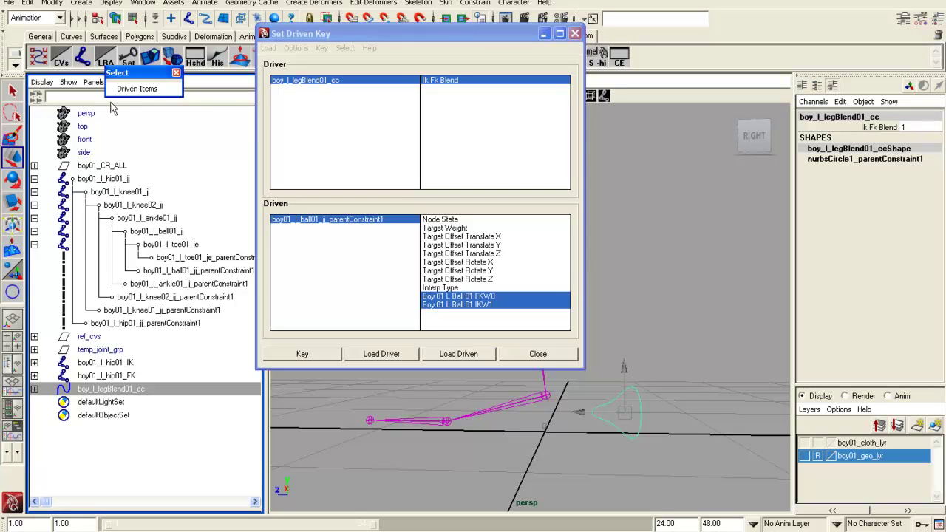
left_click(137, 89)
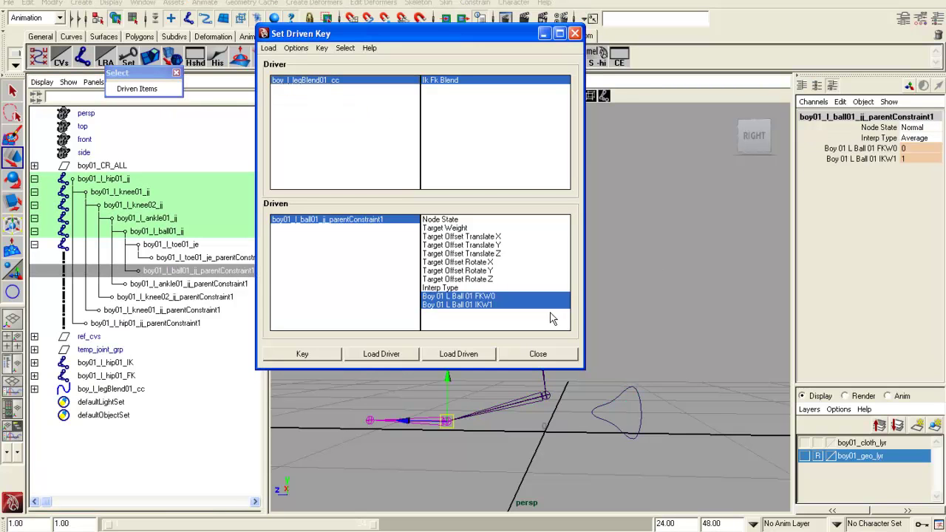
Step: Set the ball01 constraint's IKW1 weight to 0 and FKW0 weight to 1, and key both against Ik Fk Blend at 1
left_click(908, 158)
type("0")
key("Return")
left_click(917, 148)
type("1")
key("Return")
left_click(285, 358)
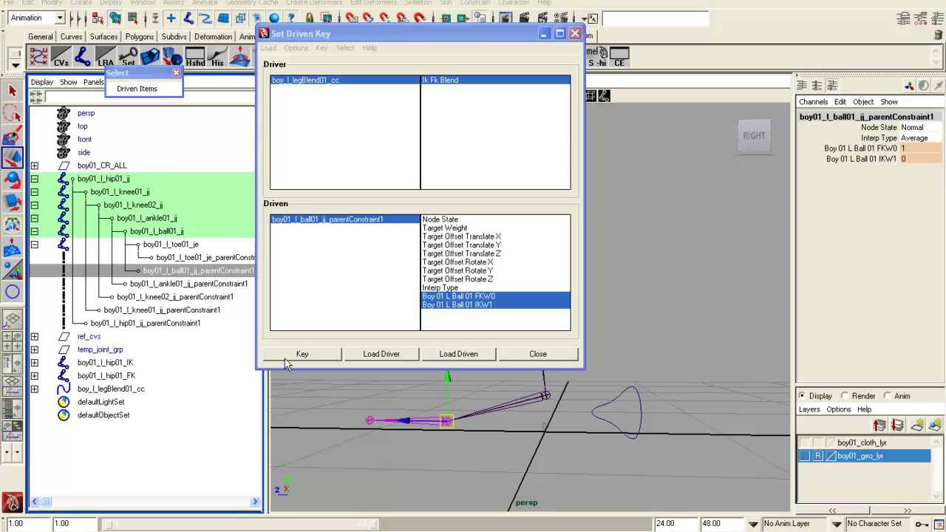
Step: Load boy01_l_toe01_je_parentConstraint1 as driven with its FKW0 and IKW1 weights chosen, and set the driver curve's Ik Fk Blend to 0
left_click(219, 260)
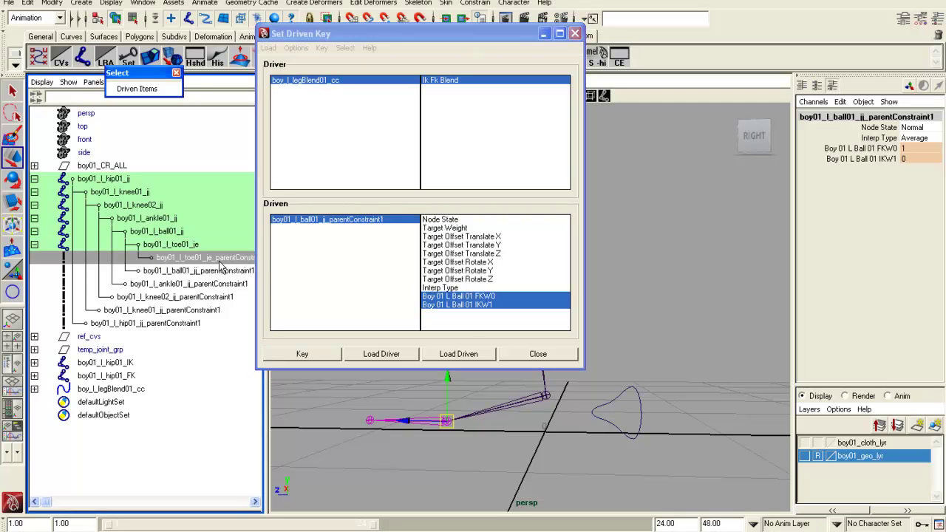
left_click(465, 358)
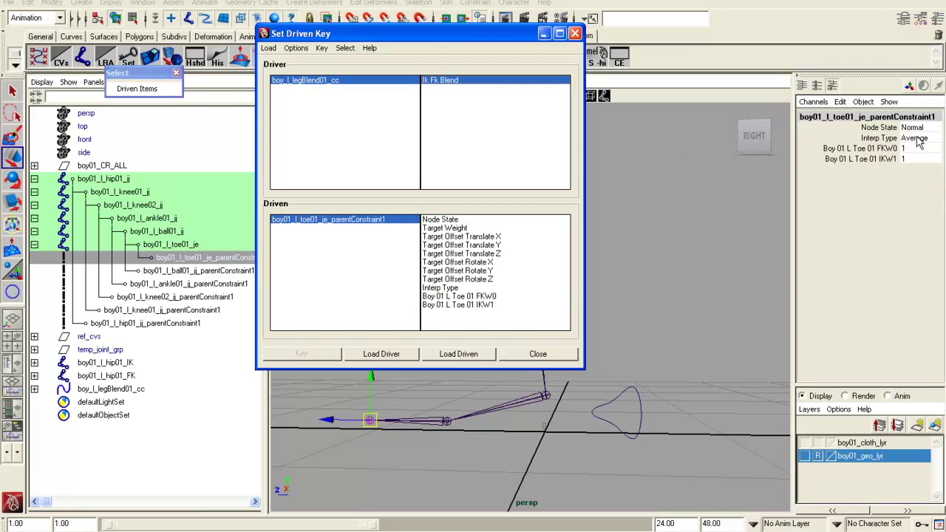
left_click(331, 81)
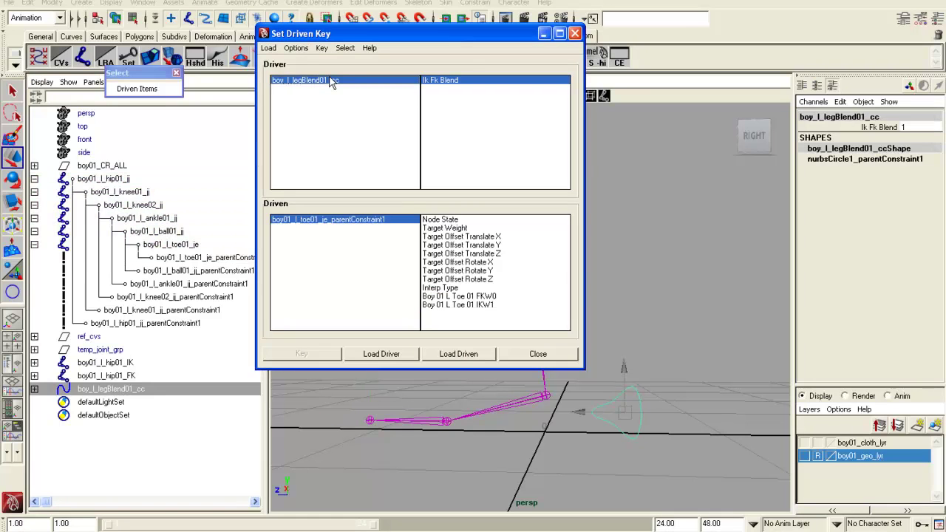
left_click(934, 128)
key("Return")
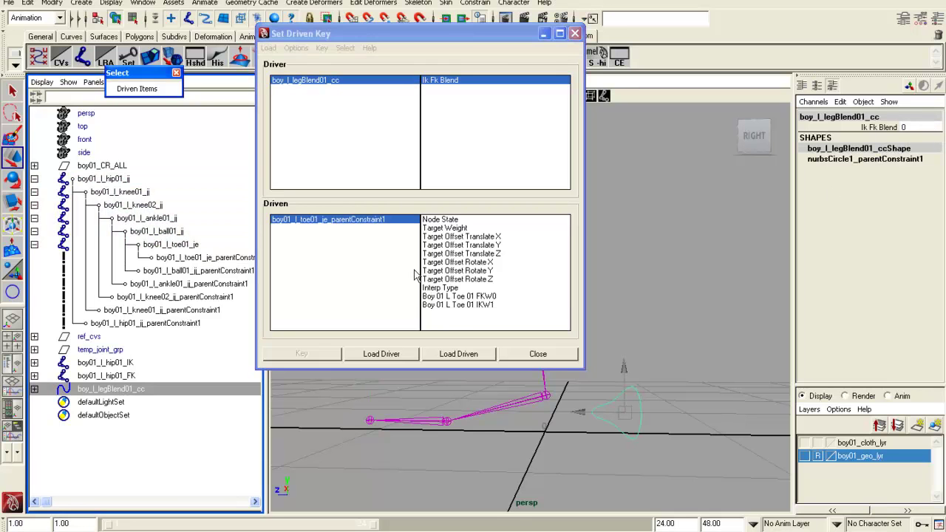
left_click_drag(460, 297, 463, 310)
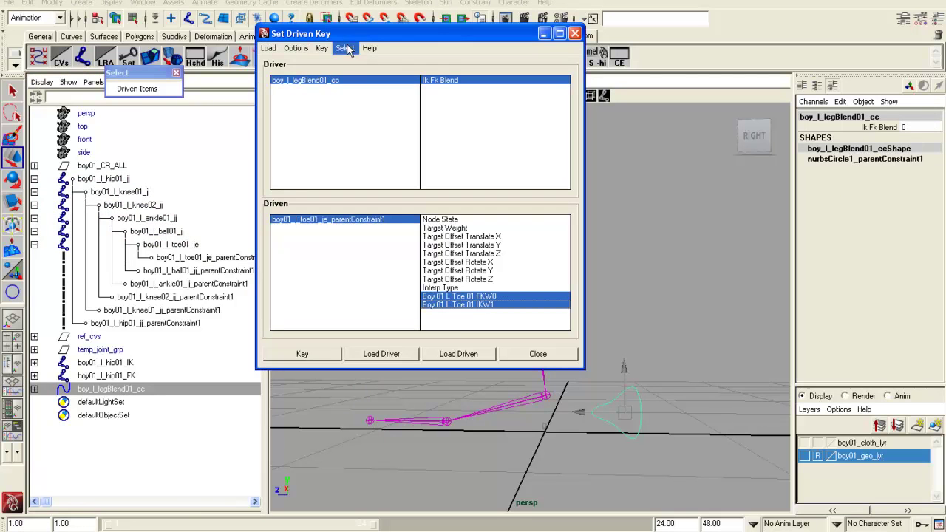
Step: Set the driven toe constraint's FKW0 weight to 0 and key both weights against Ik Fk Blend at 0
left_click(144, 89)
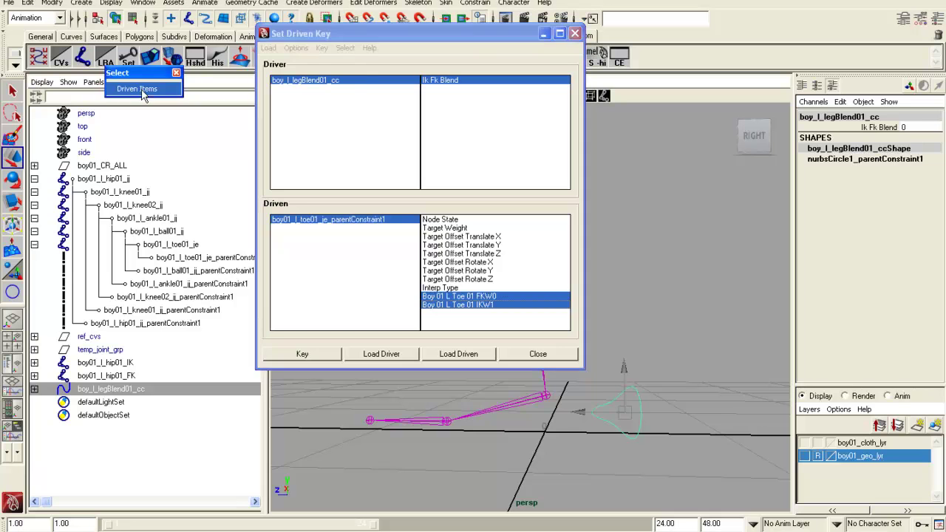
left_click(924, 151)
type("0")
key("Return")
left_click(278, 355)
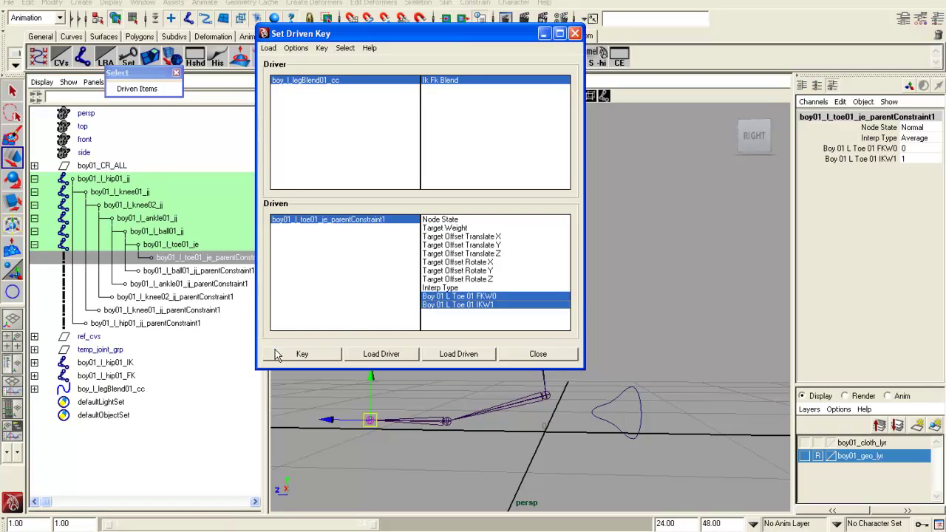
Step: Set Ik Fk Blend to 1 on the driver curve and reselect the driven toe constraint
left_click(321, 82)
left_click(925, 138)
left_click(924, 127)
type("1")
key("Return")
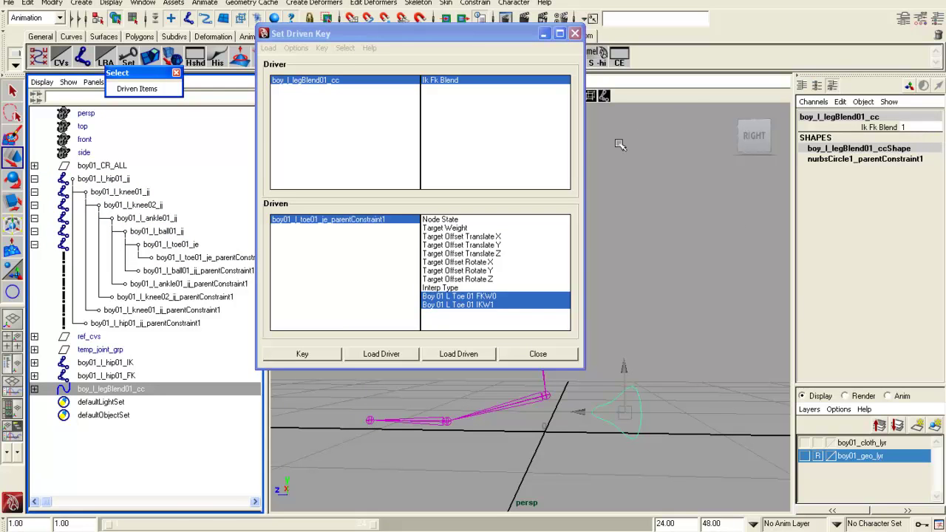
left_click(136, 89)
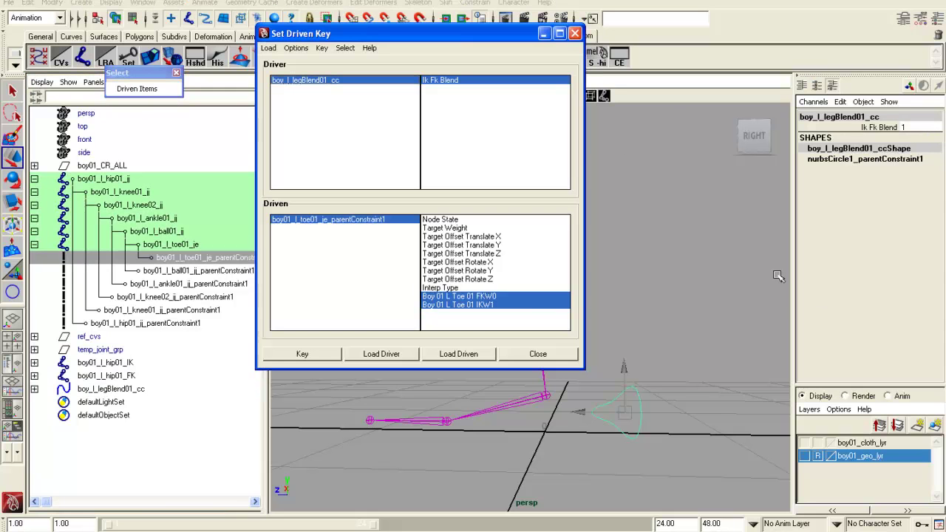
Step: Key the toe constraint with IKW1 at 0 and FKW0 at 1 against Ik Fk Blend at 1, and close the driven key windows
left_click(917, 159)
key("Return")
left_click(917, 148)
type("1")
key("Return")
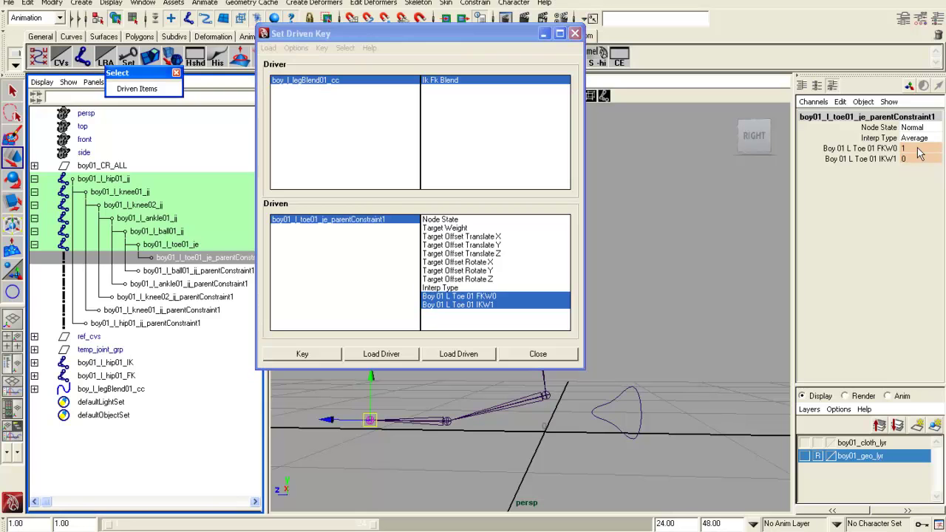
left_click(303, 355)
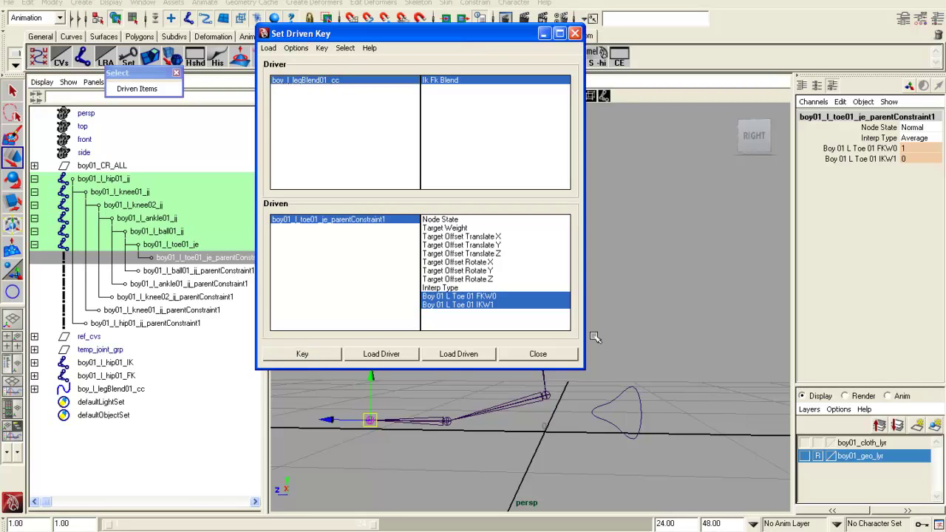
left_click(575, 33)
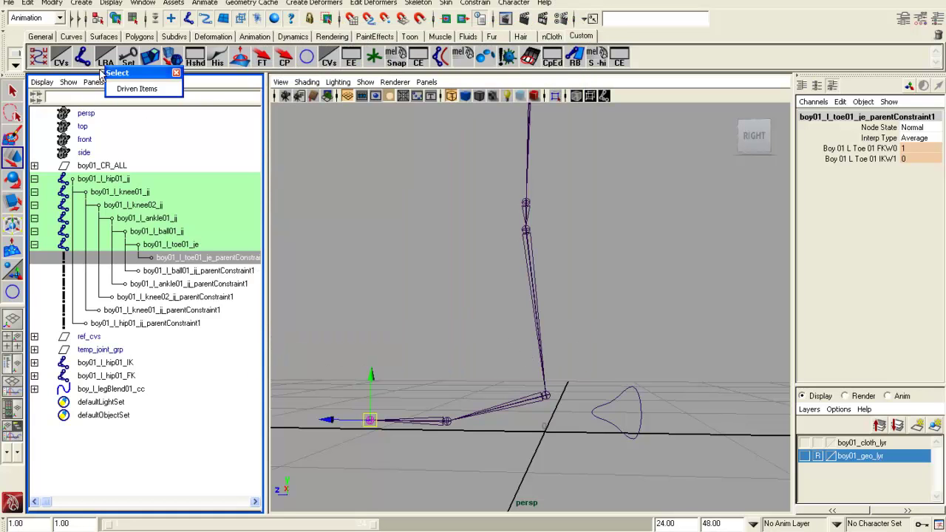
left_click(177, 73)
Step: Rotate boy01_l_hip01_FK to swing the FK leg backward, away from the IK chain, as a test of the blend
left_click_drag(668, 469, 574, 419, "alt")
left_click(586, 444)
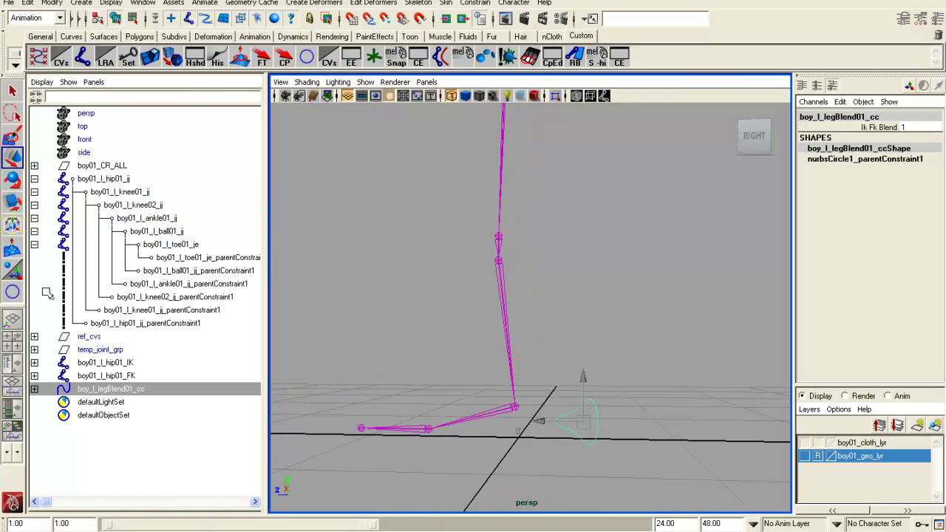
left_click(131, 364)
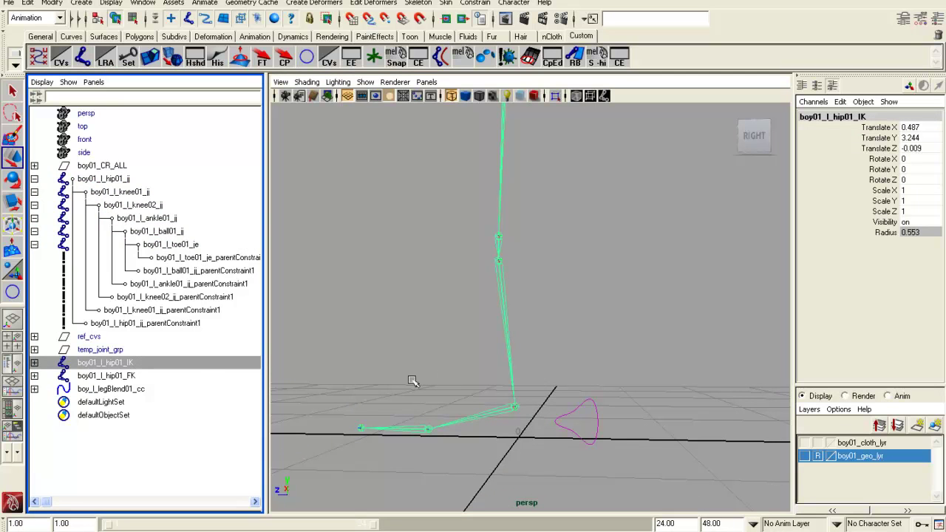
left_click(130, 377)
key("f")
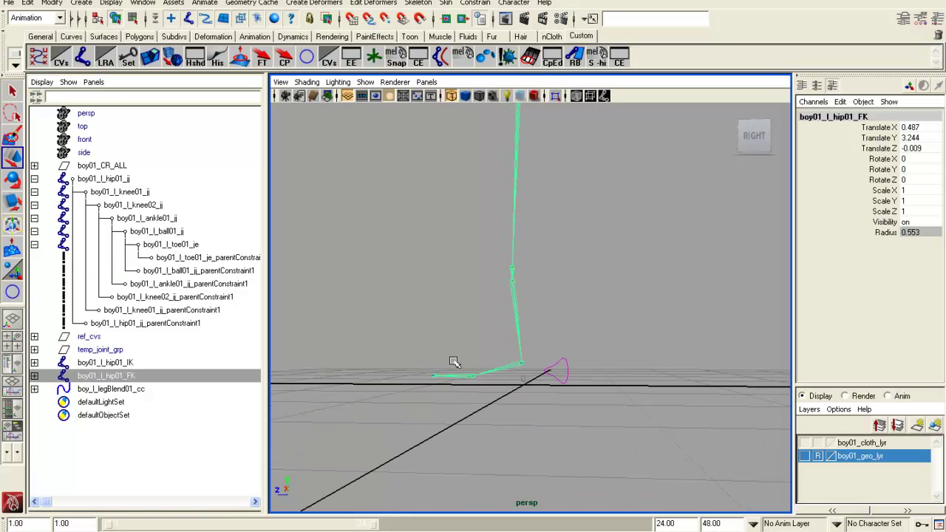
key("e")
left_click_drag(473, 186, 606, 291)
middle_click_drag(606, 291, 548, 298, "alt")
Step: Scrub Ik Fk Blend on the boy_l_legBlend01_cc curve from FK down to 0 to test the switch to the IK chain
left_click(751, 338)
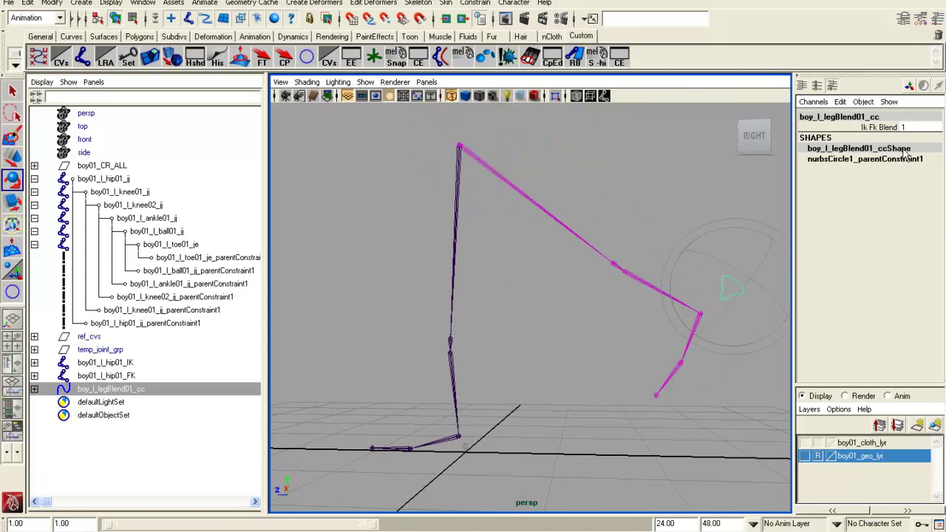
left_click(883, 128)
middle_click_drag(666, 206, 641, 203)
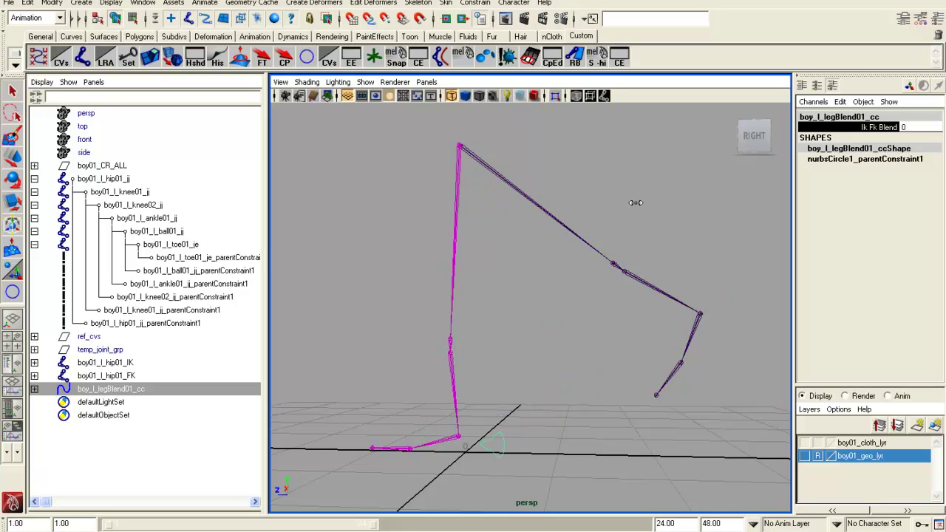
Step: Undo the Ik Fk Blend test change and the rotation of the FK hip joint
key("ctrl+z")
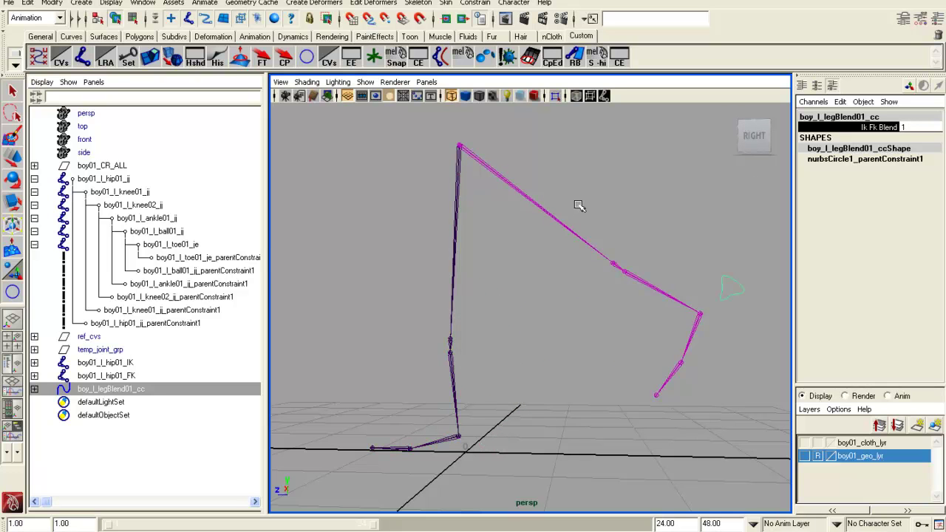
key("ctrl+z")
key("ctrl+z")
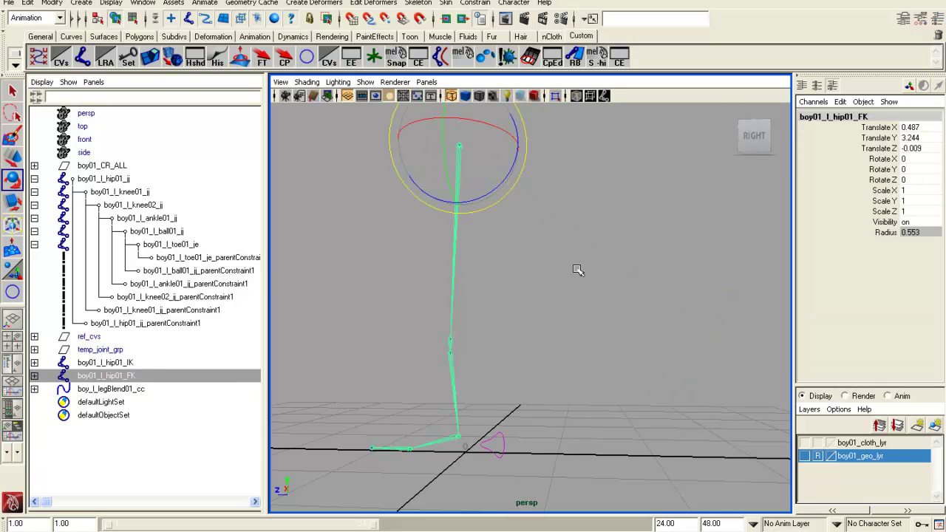
left_click_drag(554, 338, 529, 367, "alt")
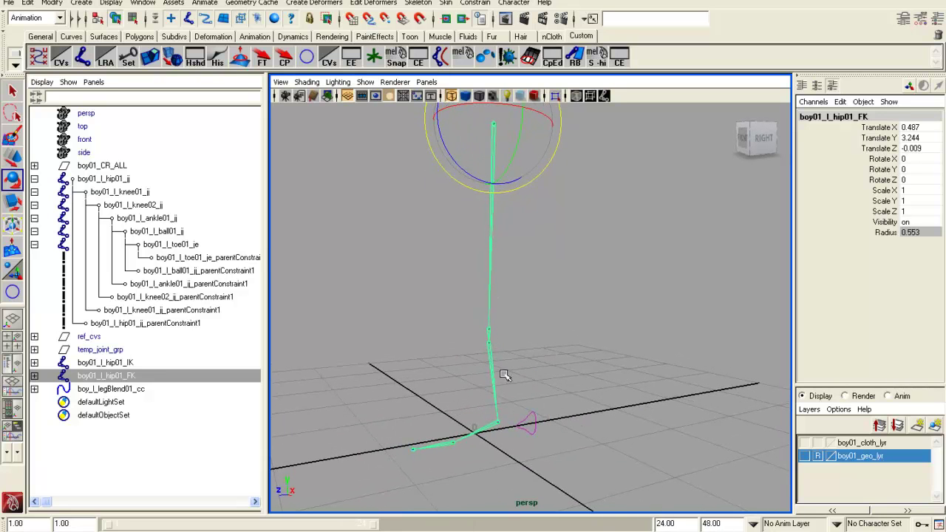
left_click_drag(538, 410, 522, 379, "alt")
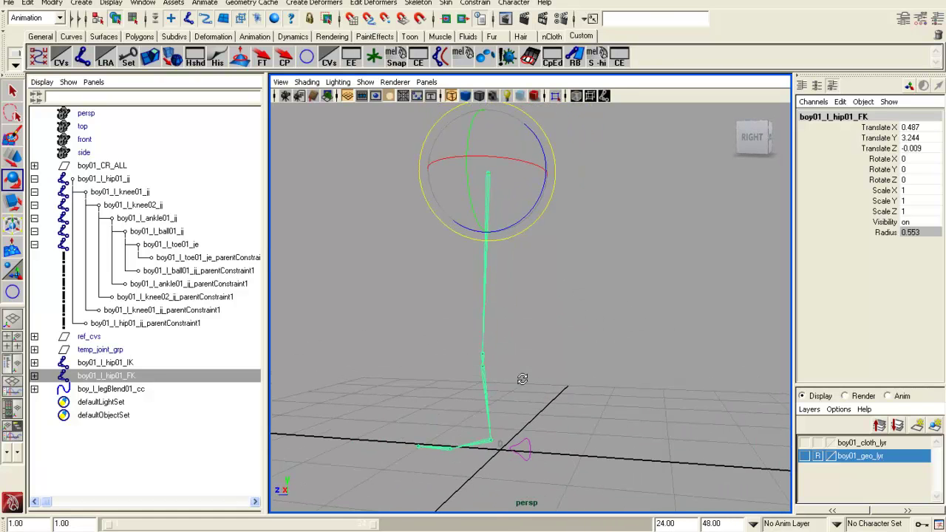
left_click(551, 321)
left_click_drag(549, 342, 598, 358, "alt")
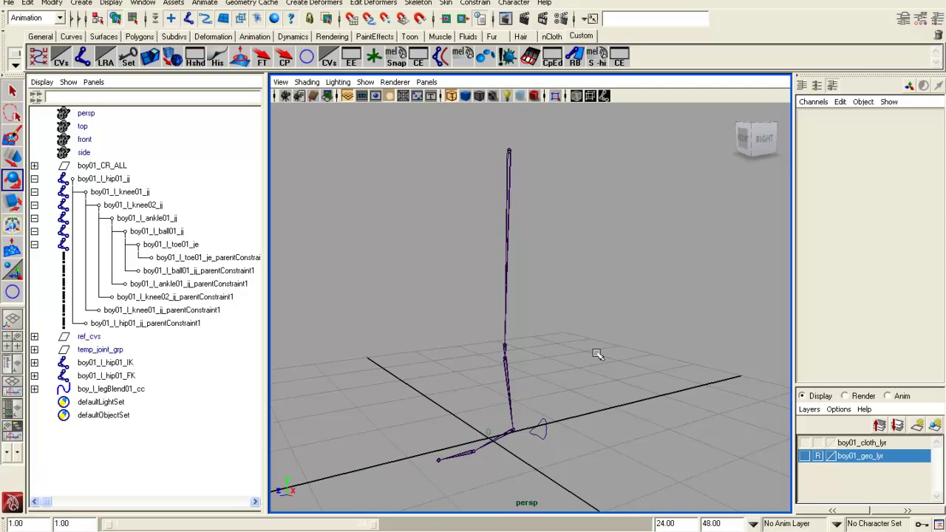
left_click_drag(597, 355, 564, 342, "alt")
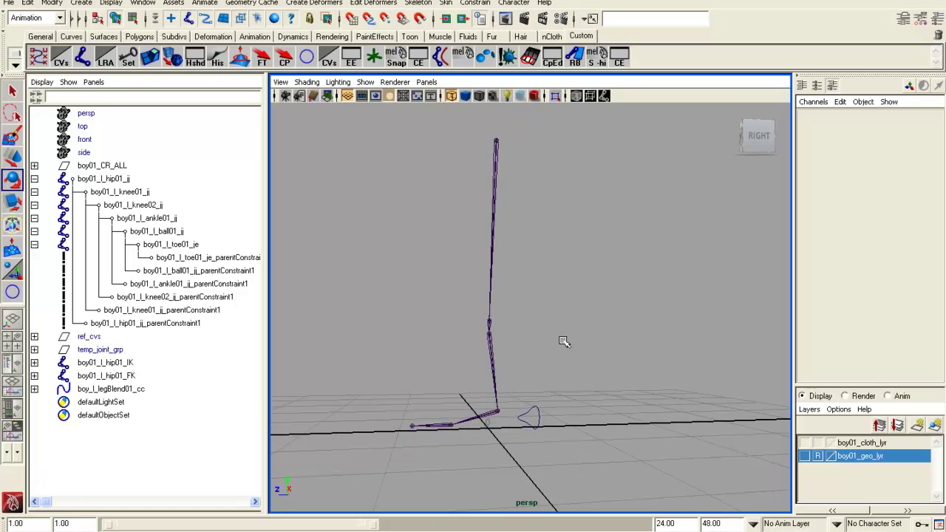